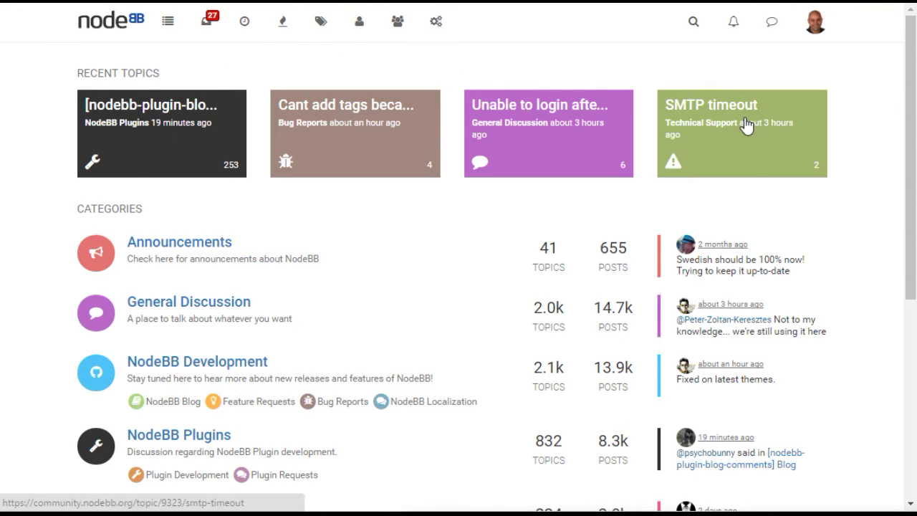
Open the Demo Topic in the Testing Ground category
{"action": "scroll", "coordinate": [859, 186], "scroll_direction": "down", "scroll_amount": 2}
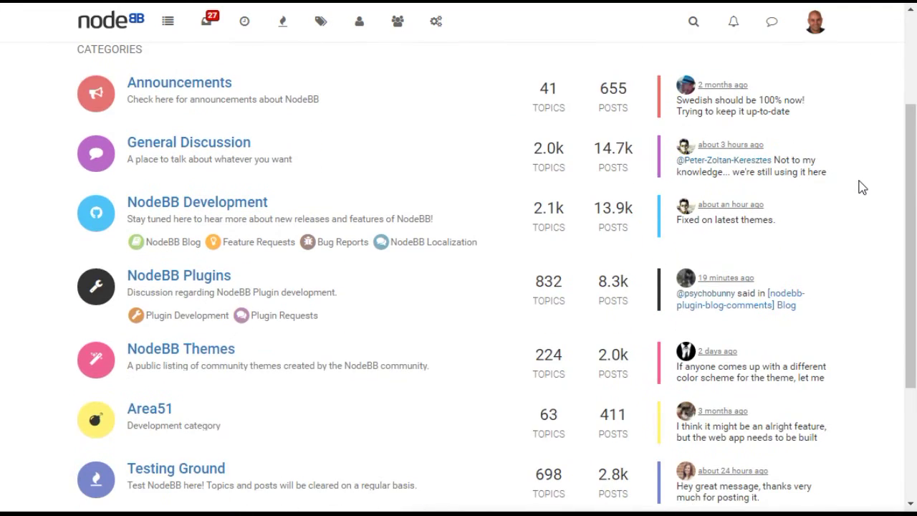
{"action": "scroll", "coordinate": [860, 186], "scroll_direction": "down", "scroll_amount": 2}
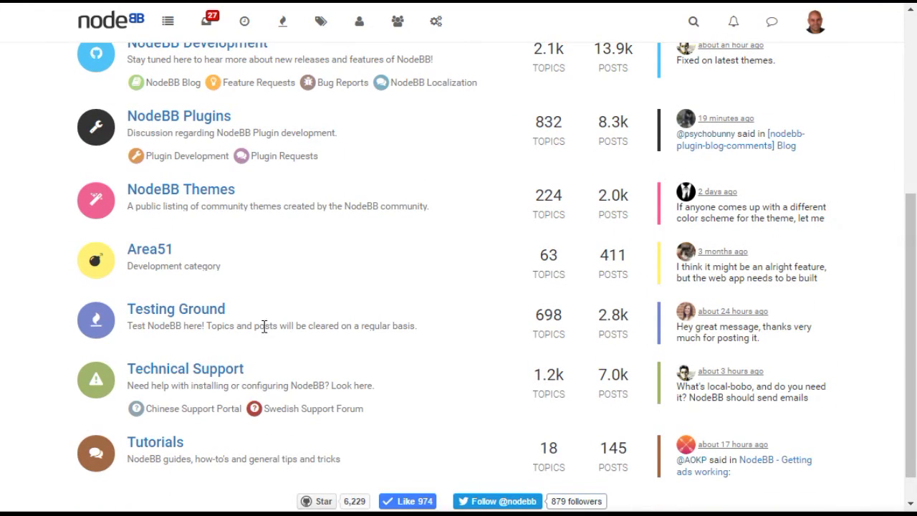
{"action": "left_click", "coordinate": [211, 315]}
{"action": "left_click", "coordinate": [188, 230]}
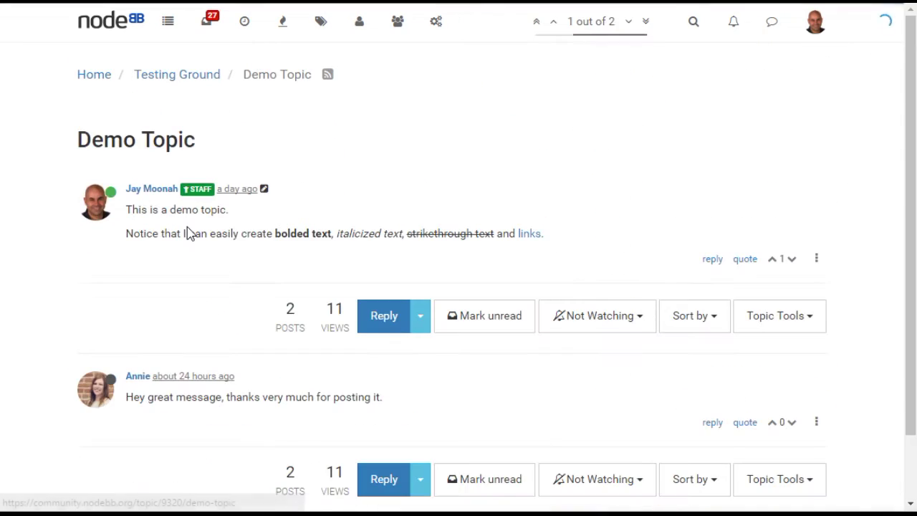
{"action": "left_click", "coordinate": [388, 483]}
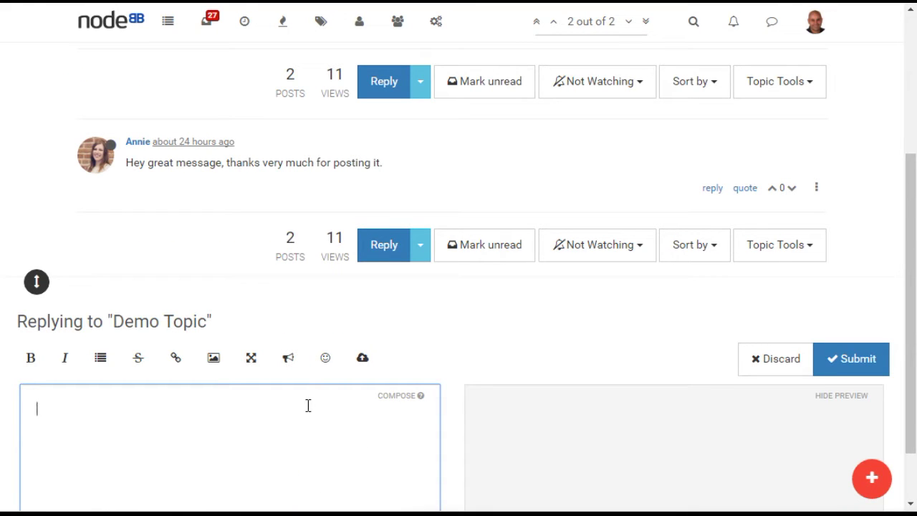
{"action": "type", "text": "Thanks very"}
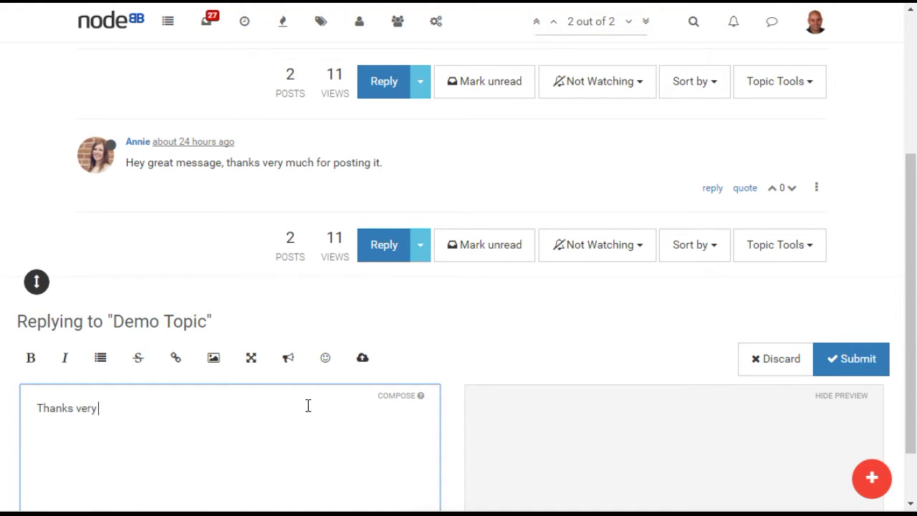
{"action": "type", "text": " much @"}
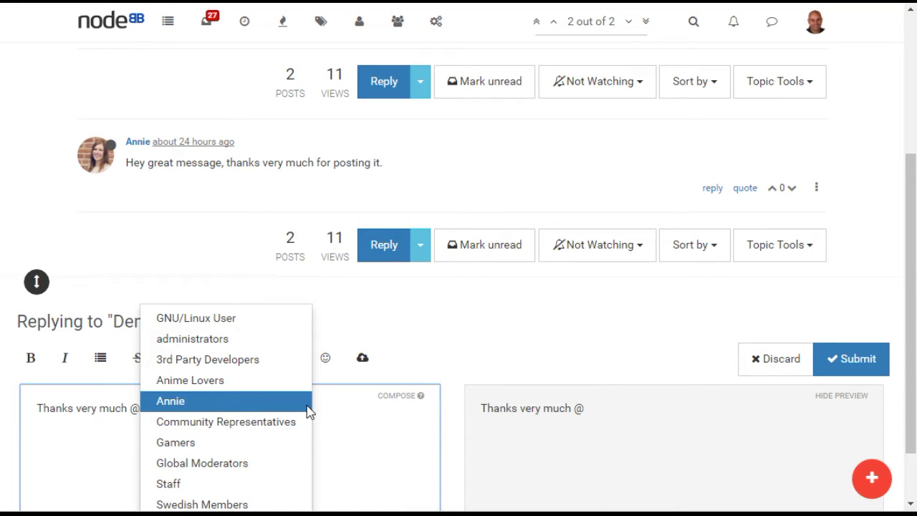
{"action": "left_click", "coordinate": [306, 408]}
{"action": "type", "text": "!"}
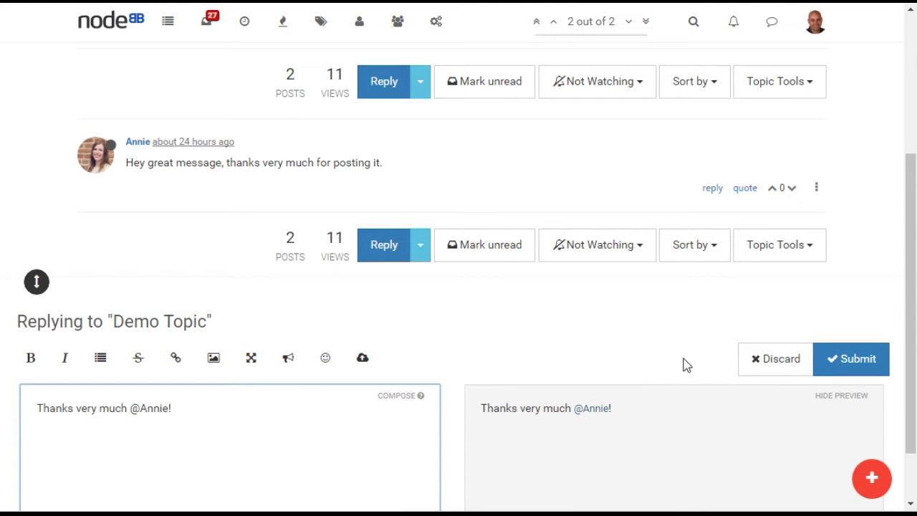
{"action": "left_click", "coordinate": [853, 365]}
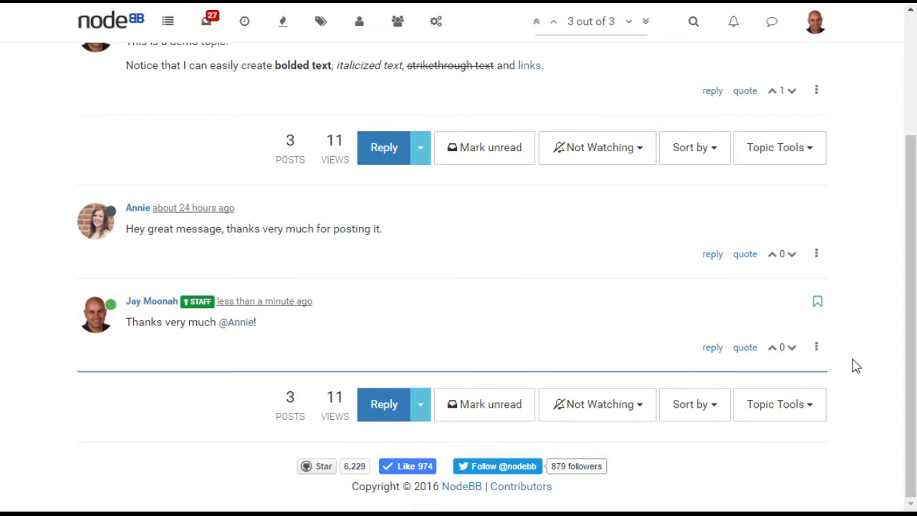
Edit the thank-you reply to add 'I appreciate that.' at the end and save it
{"action": "left_click", "coordinate": [817, 349]}
{"action": "left_click", "coordinate": [765, 391]}
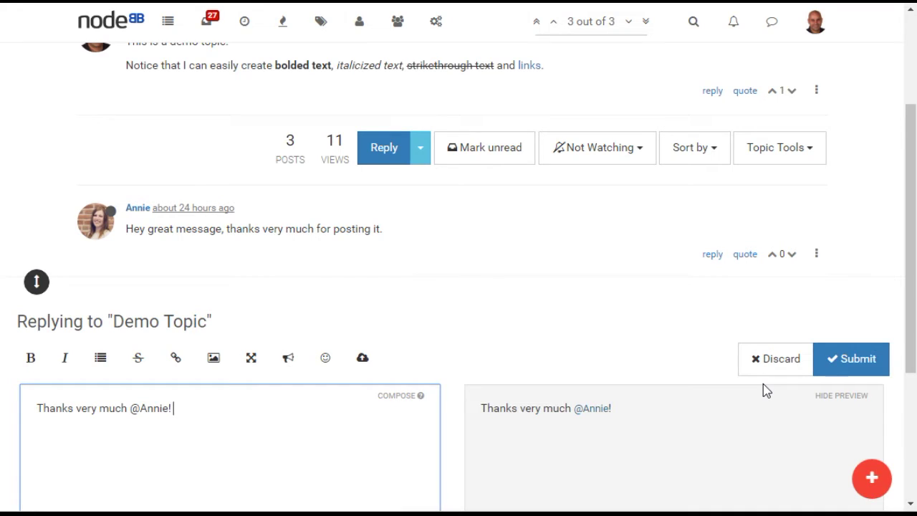
{"action": "type", "text": "I appreciate th"}
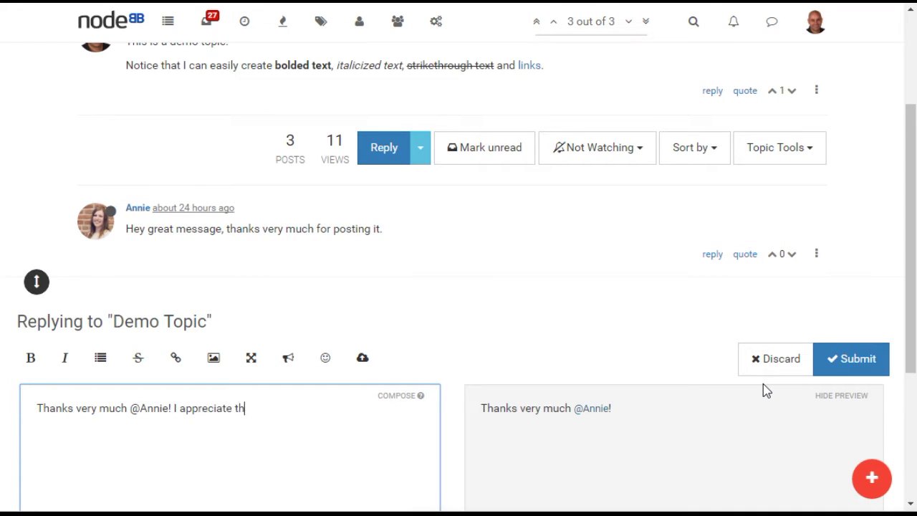
{"action": "type", "text": "at."}
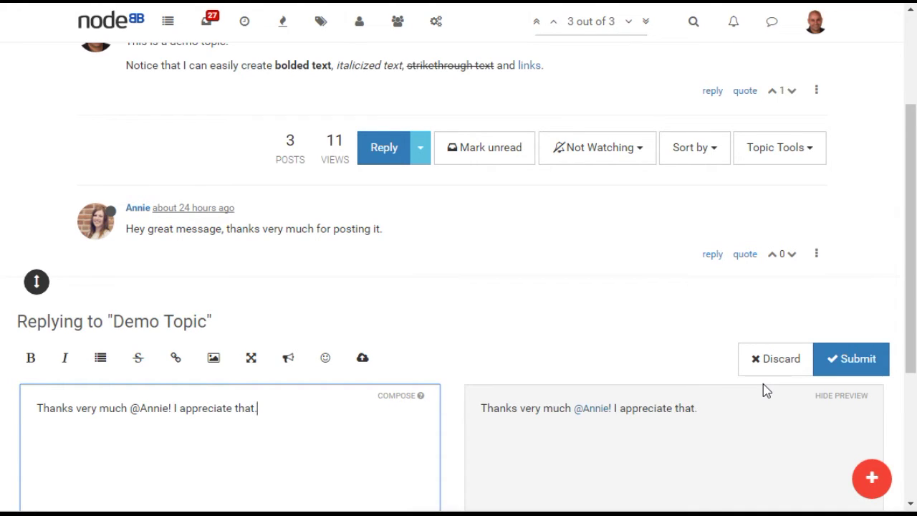
{"action": "left_click", "coordinate": [846, 365]}
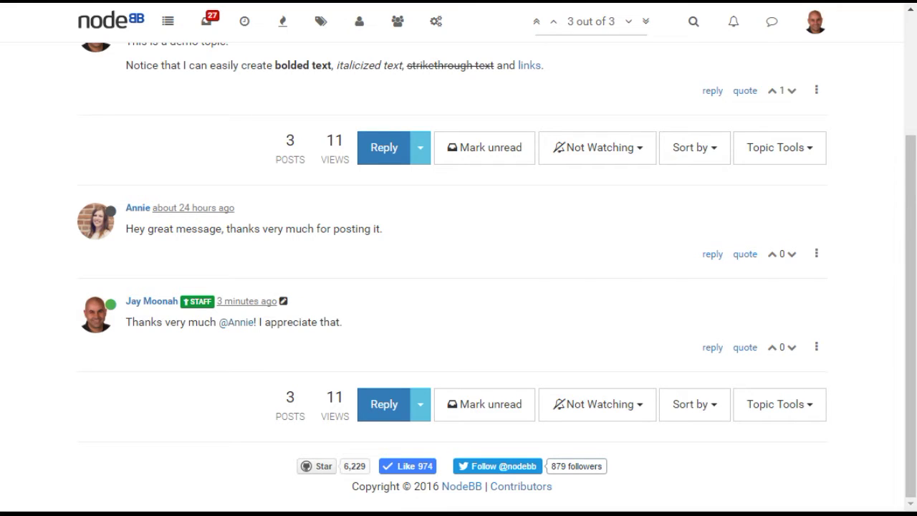
Upvote the earlier reply, then show the topic's Sort by post-ordering options
{"action": "left_click", "coordinate": [771, 256]}
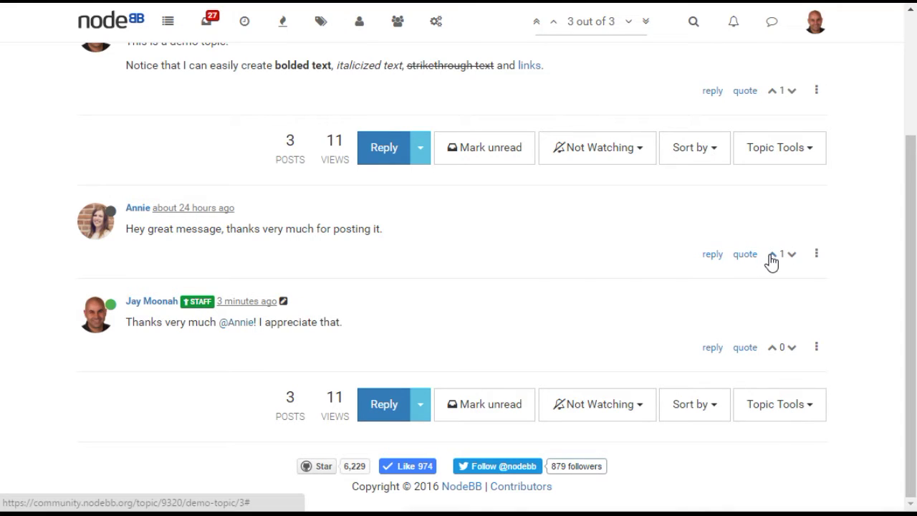
{"action": "left_click", "coordinate": [816, 254]}
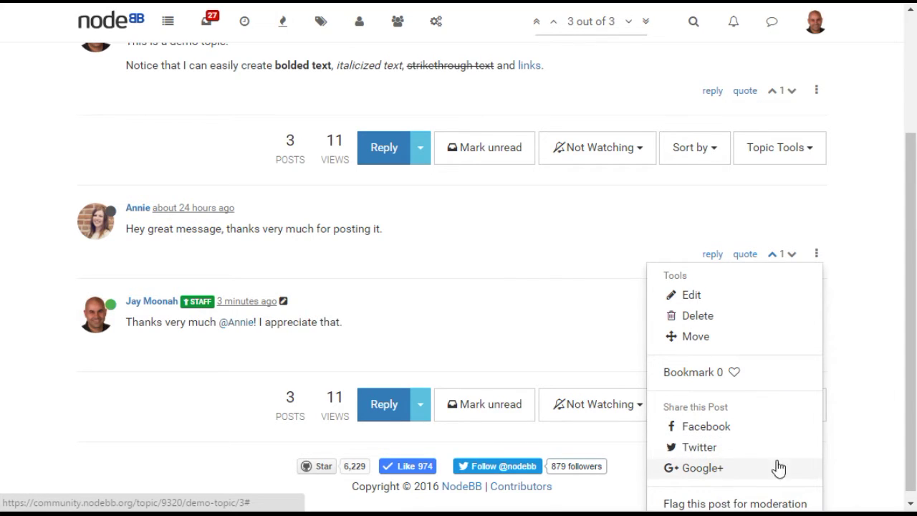
{"action": "left_click", "coordinate": [891, 382]}
{"action": "scroll", "coordinate": [892, 382], "scroll_direction": "up", "scroll_amount": 3}
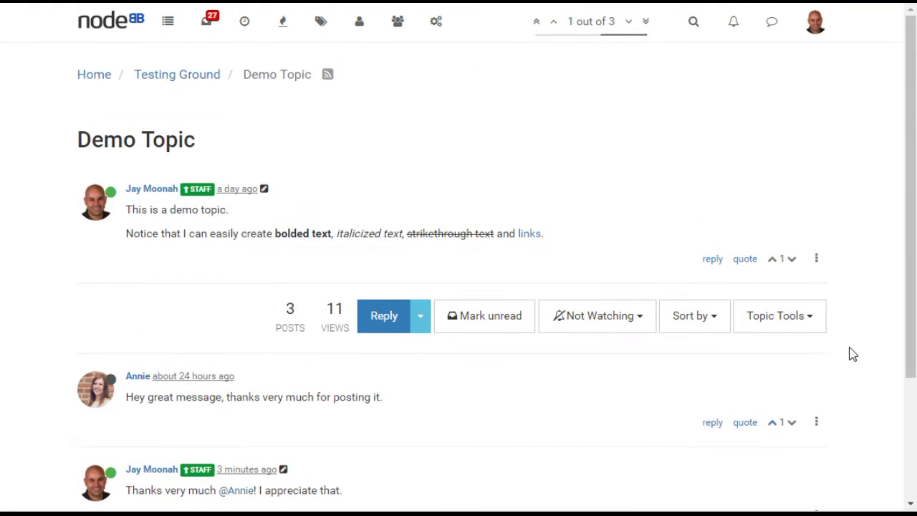
{"action": "left_click", "coordinate": [702, 320]}
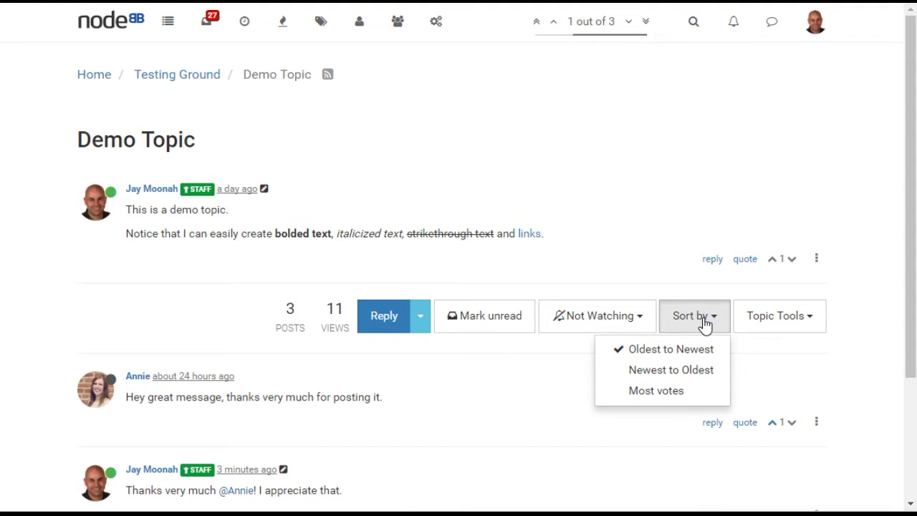
Show the topic's Topic Tools, then the Testing Ground category's Topic Tools dropdown
{"action": "left_click", "coordinate": [705, 324]}
{"action": "left_click", "coordinate": [823, 327]}
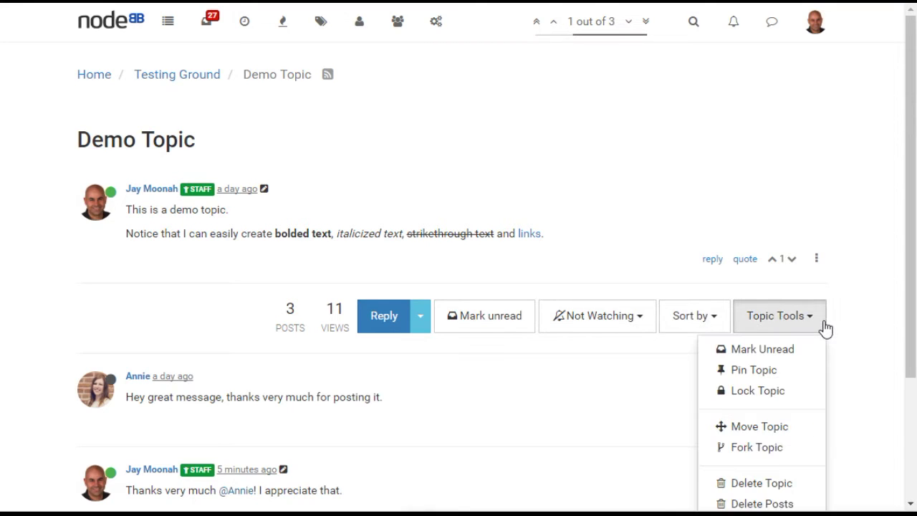
{"action": "scroll", "coordinate": [825, 328], "scroll_direction": "down", "scroll_amount": 2}
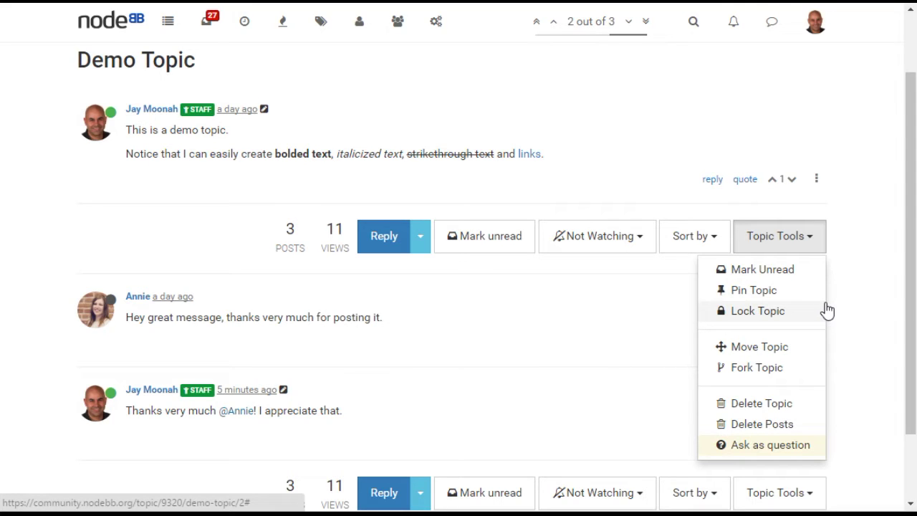
{"action": "scroll", "coordinate": [826, 310], "scroll_direction": "up", "scroll_amount": 2}
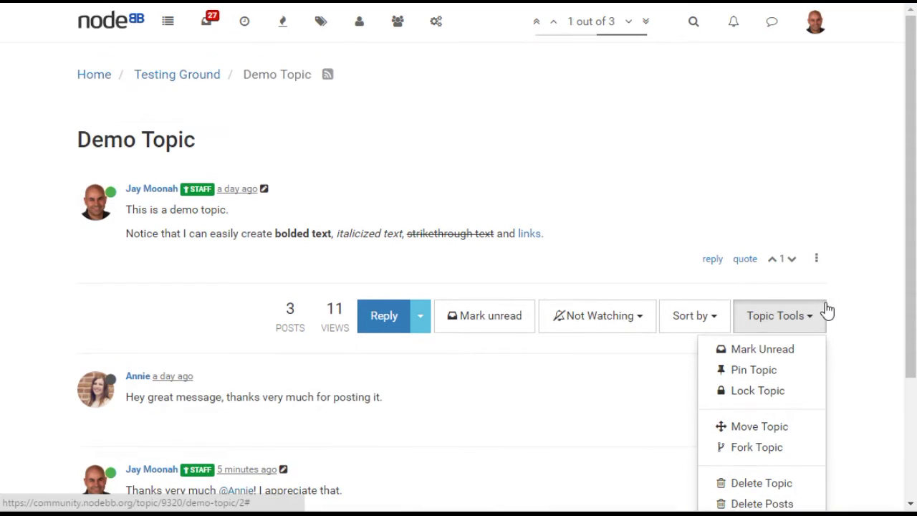
{"action": "left_click", "coordinate": [184, 74]}
{"action": "left_click", "coordinate": [809, 128]}
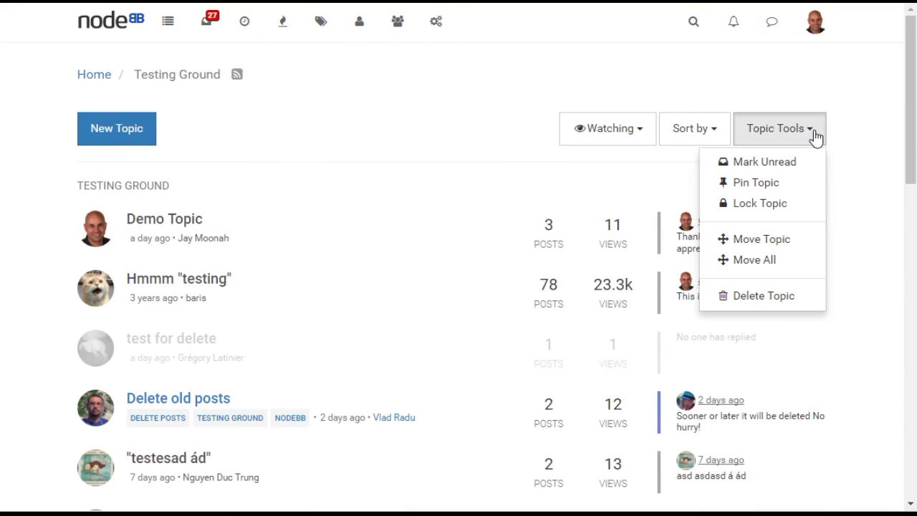
{"action": "left_click", "coordinate": [824, 23]}
Open the profile edit page and preview the profile picture and cover picture dialogs
{"action": "left_click", "coordinate": [798, 193]}
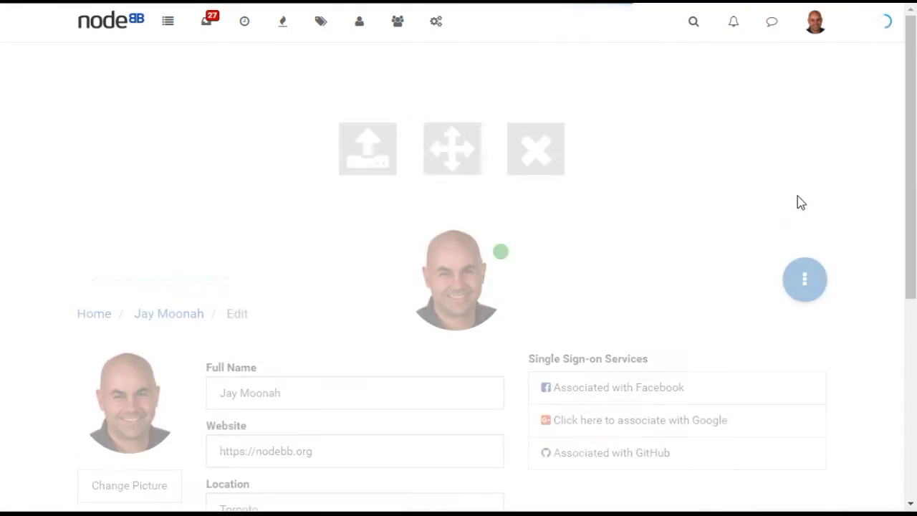
{"action": "scroll", "coordinate": [180, 472], "scroll_direction": "down", "scroll_amount": 2}
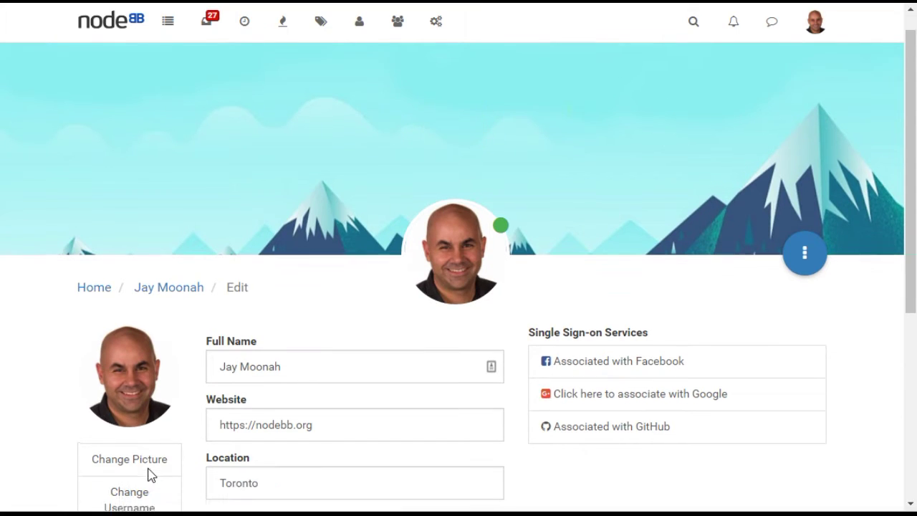
{"action": "left_click", "coordinate": [140, 407]}
{"action": "left_click", "coordinate": [542, 299]}
{"action": "scroll", "coordinate": [514, 186], "scroll_direction": "up", "scroll_amount": 2}
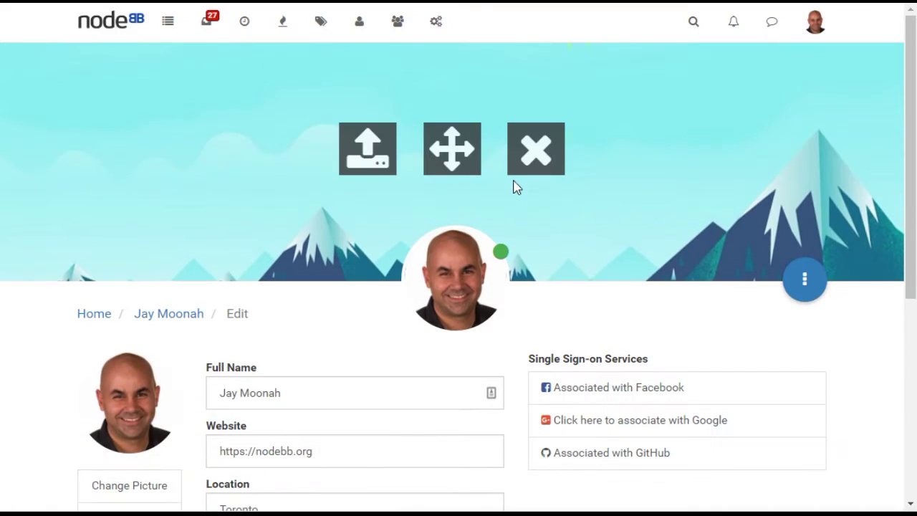
{"action": "left_click", "coordinate": [371, 149]}
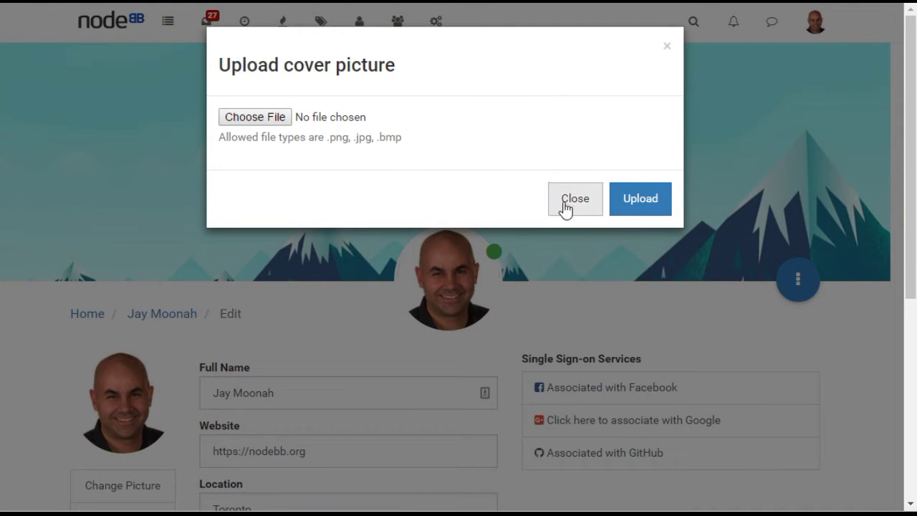
{"action": "left_click", "coordinate": [564, 204]}
From the profile menu, open Edit and scroll to the name, website, location and About me fields
{"action": "left_click", "coordinate": [180, 320]}
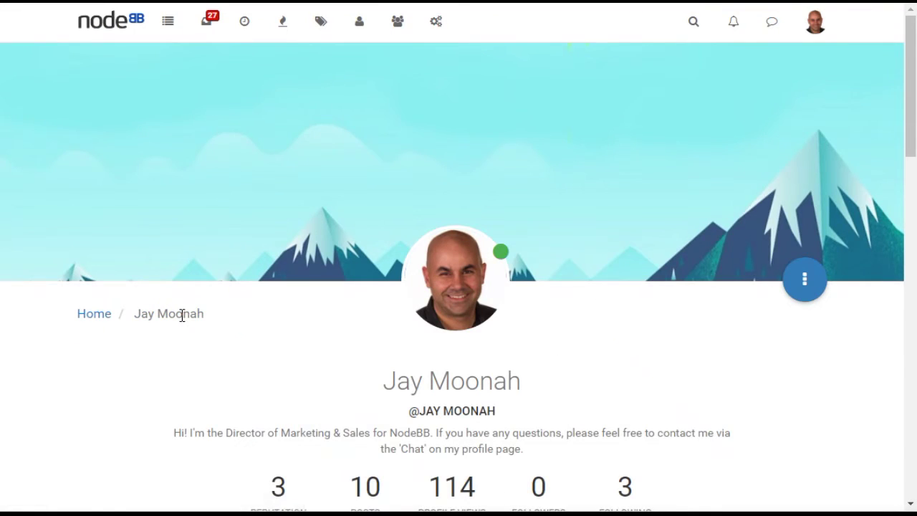
{"action": "scroll", "coordinate": [182, 316], "scroll_direction": "down", "scroll_amount": 7}
{"action": "scroll", "coordinate": [181, 318], "scroll_direction": "up", "scroll_amount": 7}
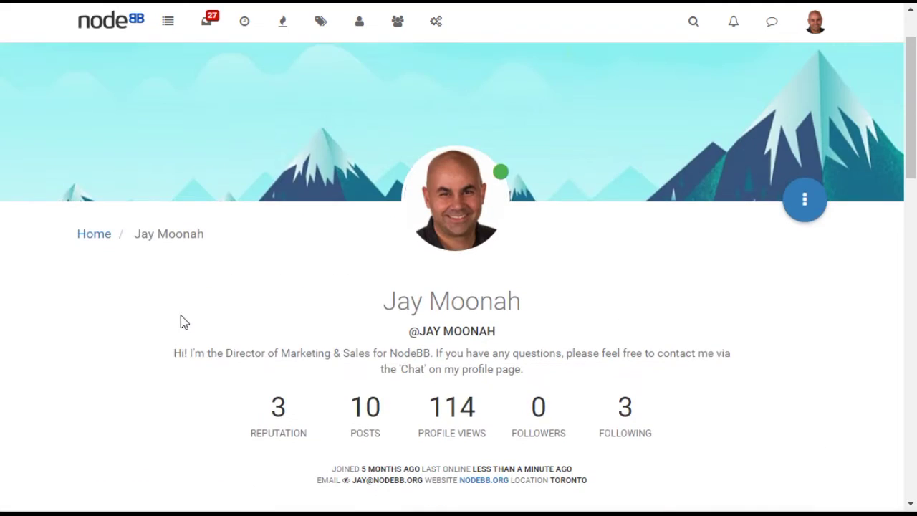
{"action": "left_click", "coordinate": [813, 205]}
{"action": "left_click", "coordinate": [709, 280]}
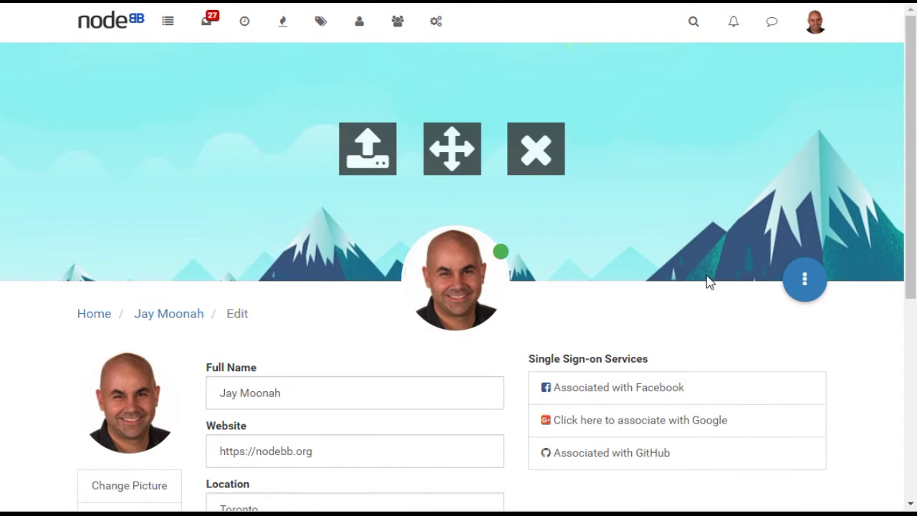
{"action": "scroll", "coordinate": [708, 281], "scroll_direction": "down", "scroll_amount": 3}
{"action": "scroll", "coordinate": [706, 281], "scroll_direction": "down", "scroll_amount": 1}
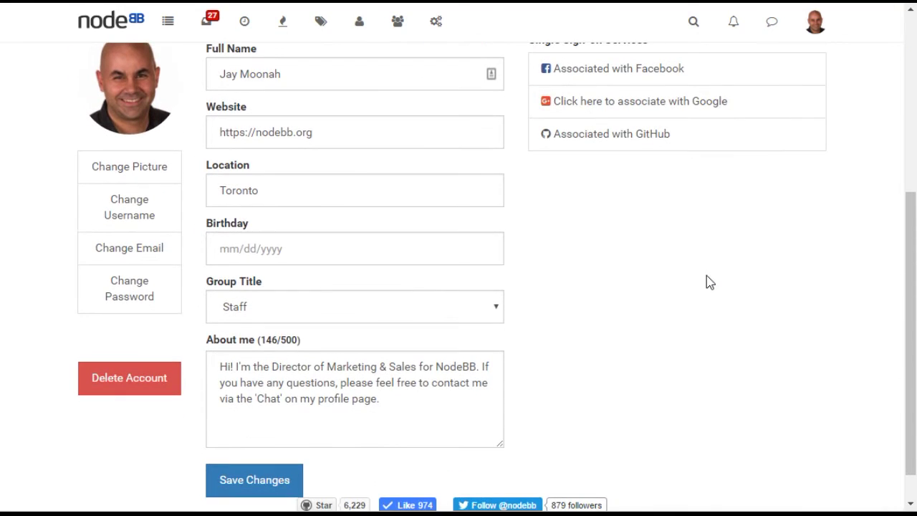
{"action": "left_click", "coordinate": [814, 23]}
Open account Settings and review the skin and the Language dropdown's interface languages
{"action": "left_click", "coordinate": [772, 215]}
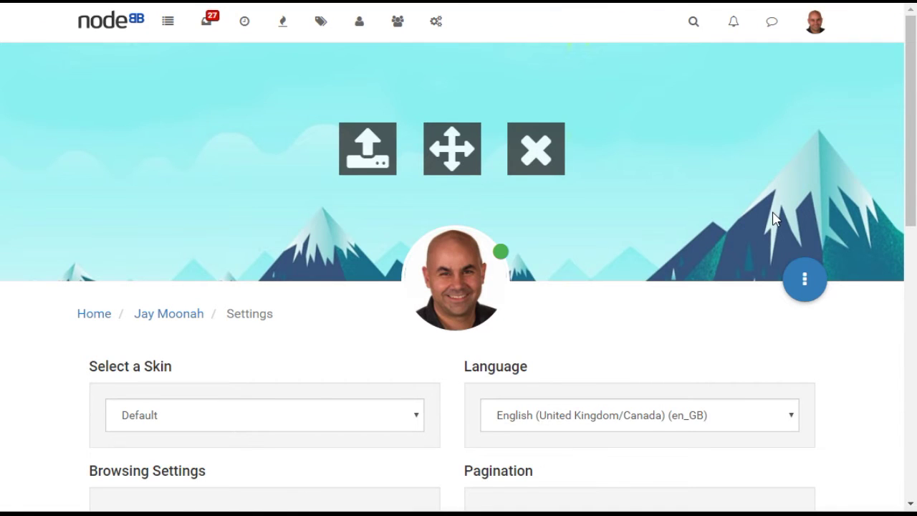
{"action": "scroll", "coordinate": [774, 217], "scroll_direction": "down", "scroll_amount": 3}
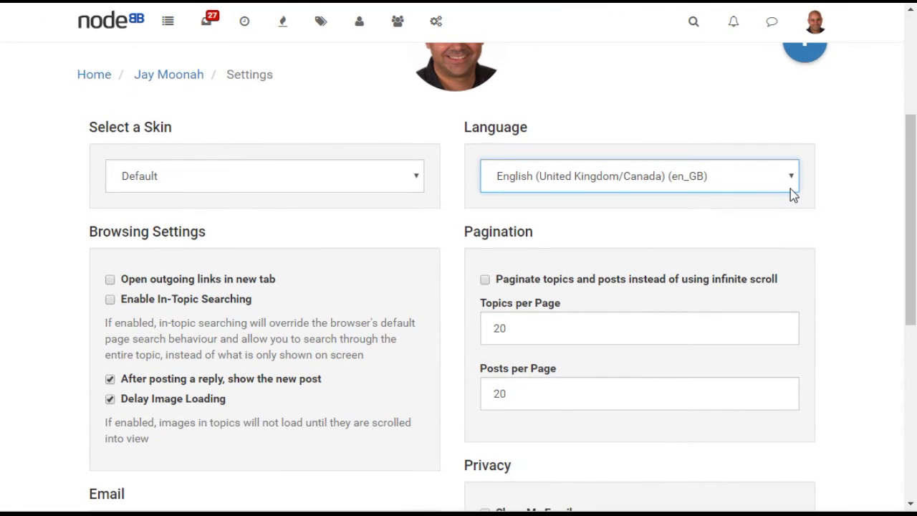
{"action": "left_click", "coordinate": [791, 189]}
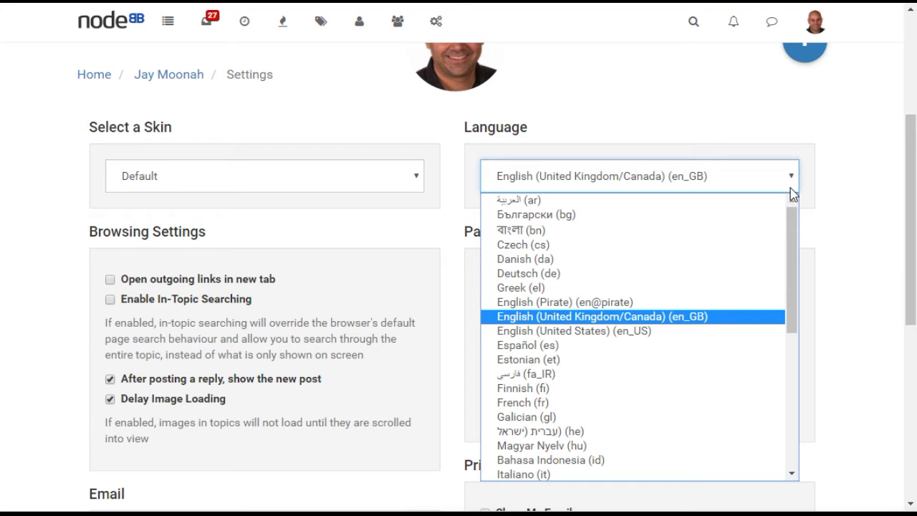
{"action": "scroll", "coordinate": [790, 187], "scroll_direction": "up", "scroll_amount": 1}
{"action": "left_click", "coordinate": [801, 136]}
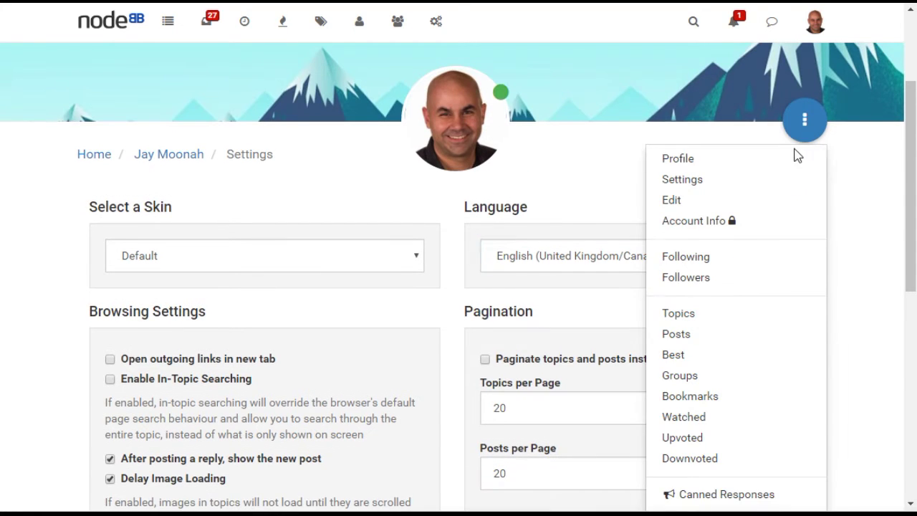
View the Following and Followers lists, then open a follower's profile and recent posts
{"action": "left_click", "coordinate": [763, 256]}
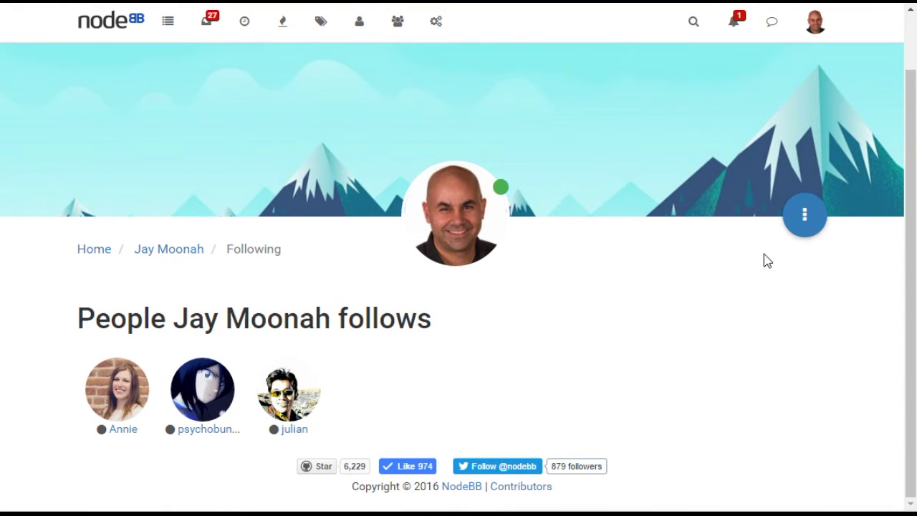
{"action": "left_click", "coordinate": [805, 215]}
{"action": "left_click", "coordinate": [690, 371]}
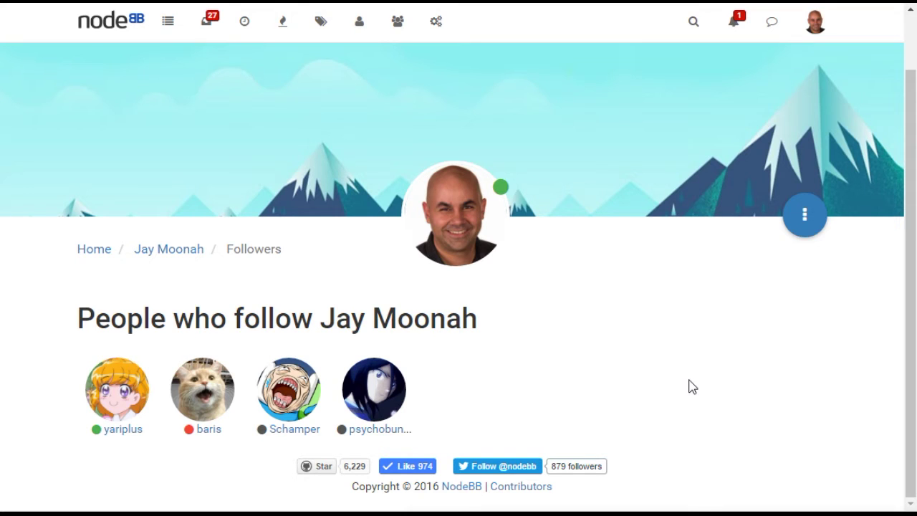
{"action": "left_click", "coordinate": [382, 430]}
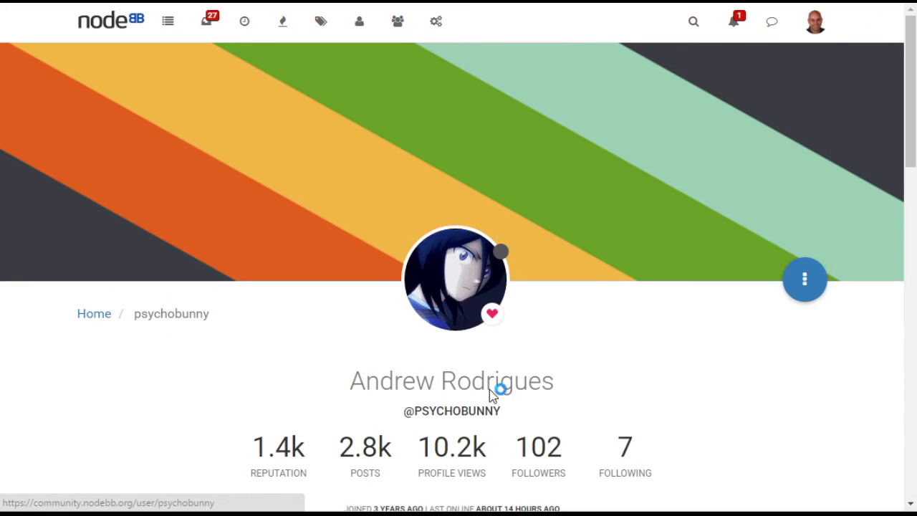
{"action": "scroll", "coordinate": [507, 392], "scroll_direction": "down", "scroll_amount": 4}
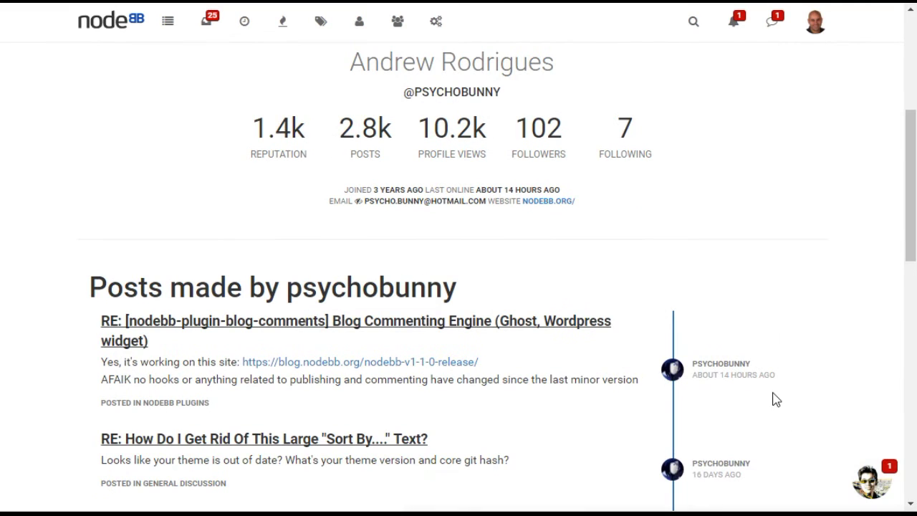
In the member's chat room, send 'How are you?' and 'Good! Talk to you later. :-D'
{"action": "left_click", "coordinate": [773, 32]}
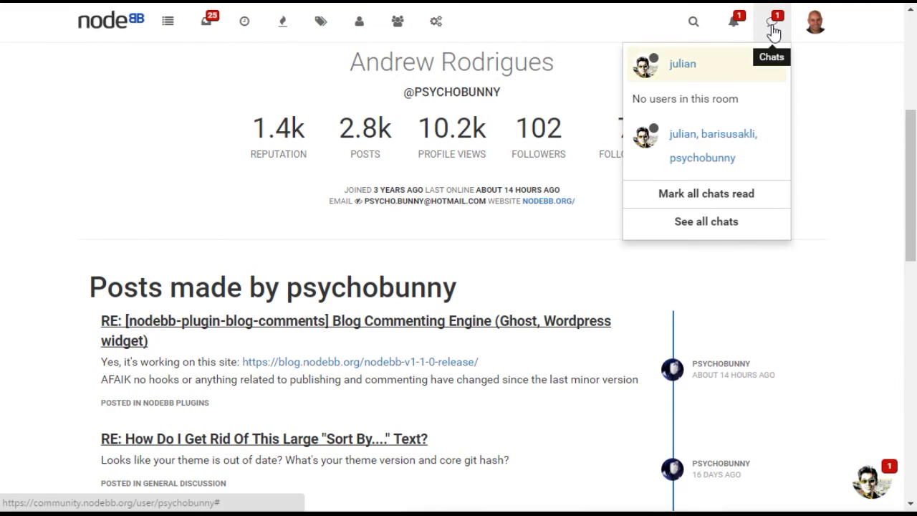
{"action": "left_click", "coordinate": [707, 67]}
{"action": "type", "text": "How are you?"}
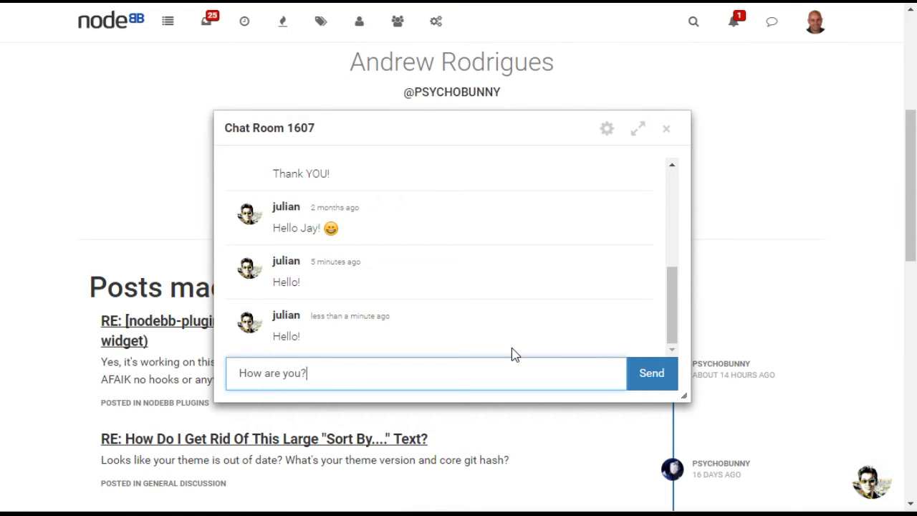
{"action": "key", "text": "Return"}
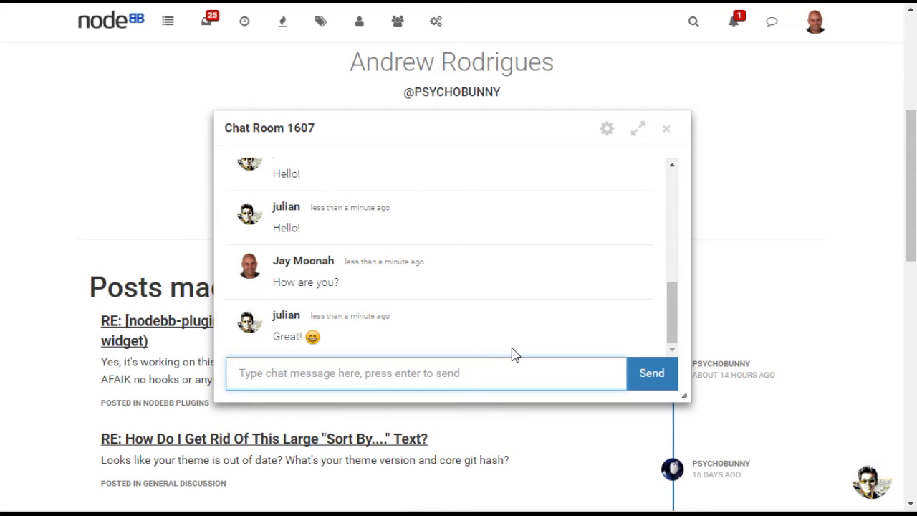
{"action": "type", "text": "Good! Talk to "}
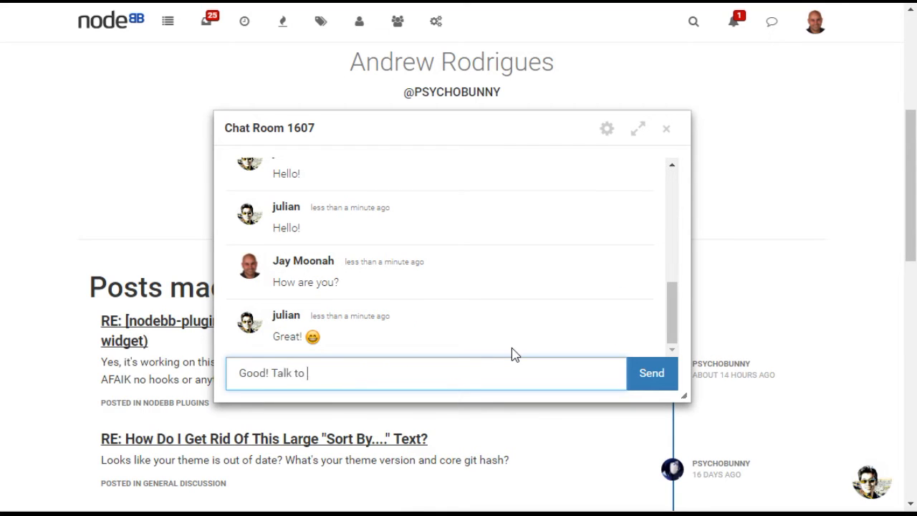
{"action": "type", "text": "you later. :-D"}
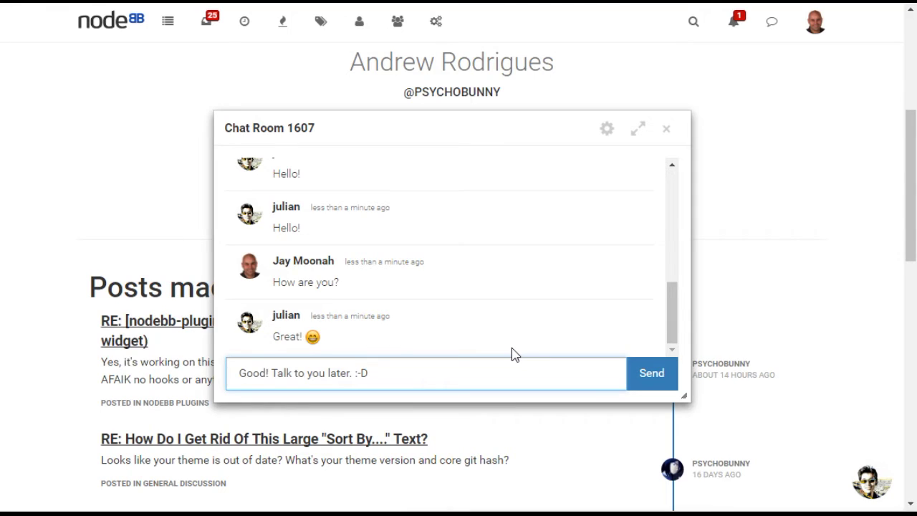
{"action": "key", "text": "Return"}
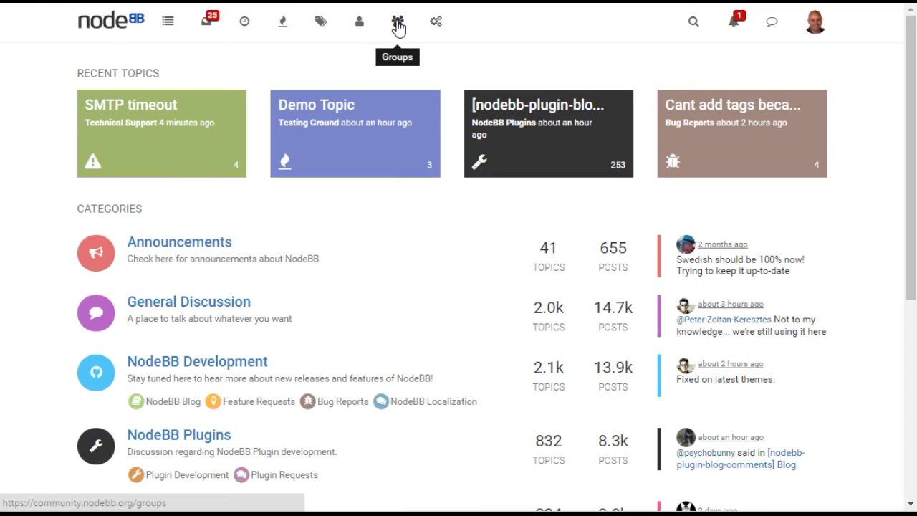
Browse the Groups cards and open the private 3rd Party Developers group and its member list
{"action": "left_click", "coordinate": [398, 28]}
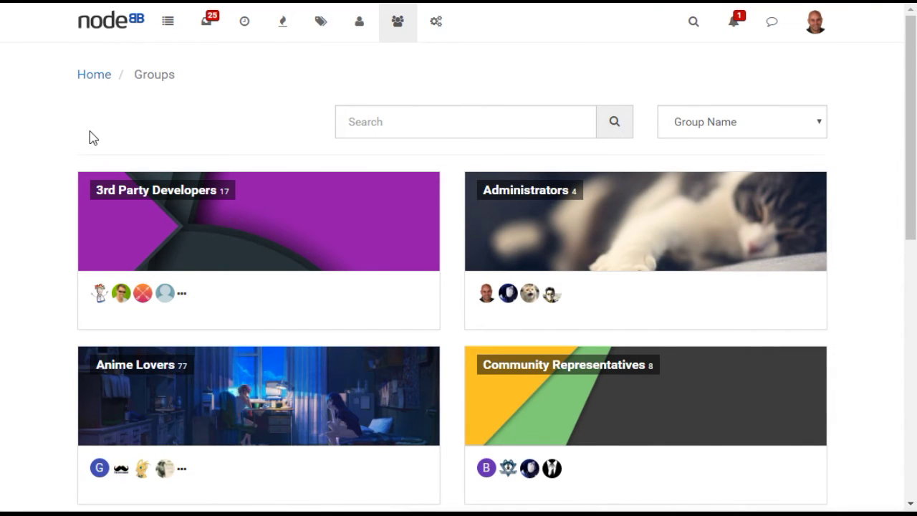
{"action": "scroll", "coordinate": [45, 172], "scroll_direction": "down", "scroll_amount": 1}
{"action": "scroll", "coordinate": [41, 229], "scroll_direction": "down", "scroll_amount": 5}
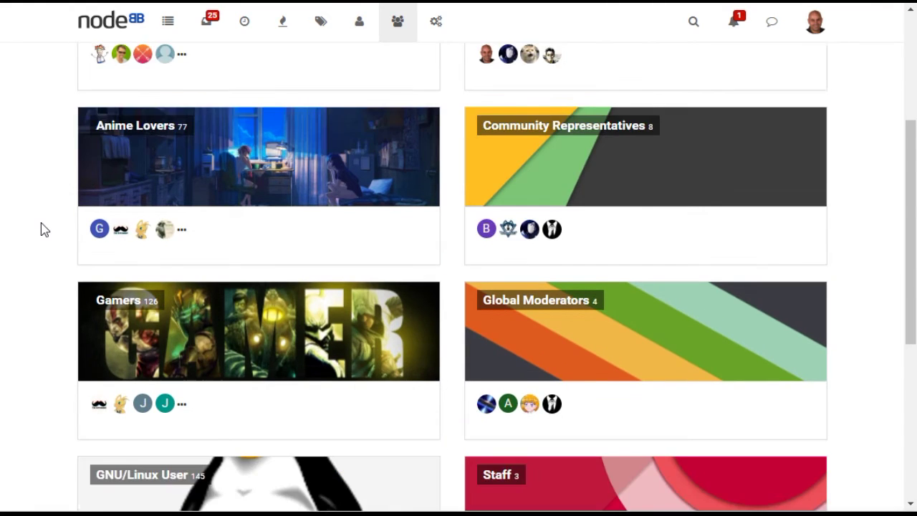
{"action": "scroll", "coordinate": [41, 230], "scroll_direction": "down", "scroll_amount": 2}
{"action": "scroll", "coordinate": [41, 229], "scroll_direction": "up", "scroll_amount": 8}
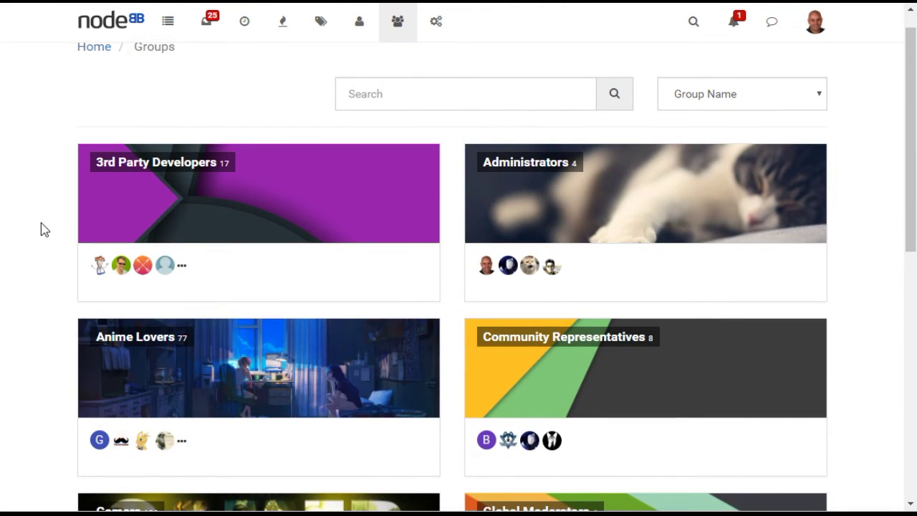
{"action": "left_click", "coordinate": [145, 176]}
{"action": "scroll", "coordinate": [156, 171], "scroll_direction": "down", "scroll_amount": 3}
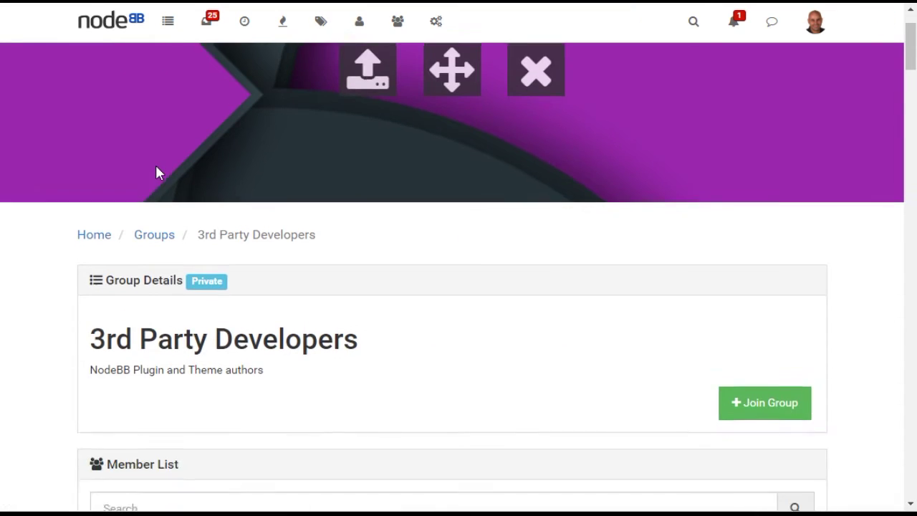
{"action": "scroll", "coordinate": [392, 223], "scroll_direction": "down", "scroll_amount": 1}
{"action": "scroll", "coordinate": [393, 224], "scroll_direction": "up", "scroll_amount": 1}
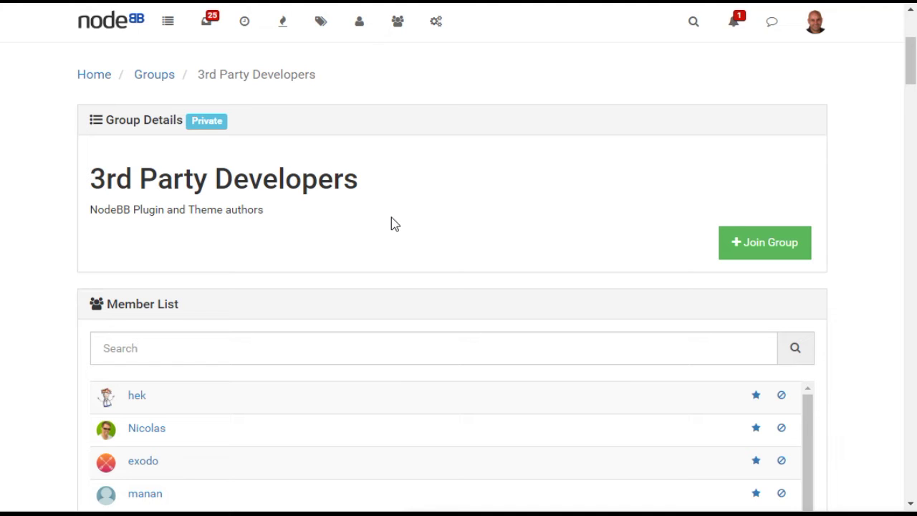
Go to the admin dashboard and open the category management list
{"action": "left_click", "coordinate": [432, 28]}
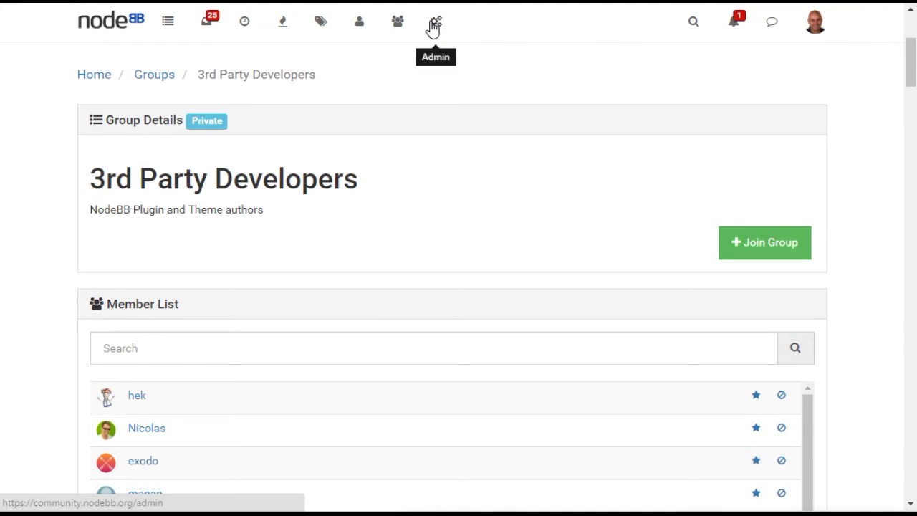
{"action": "mouse_move", "coordinate": [238, 147]}
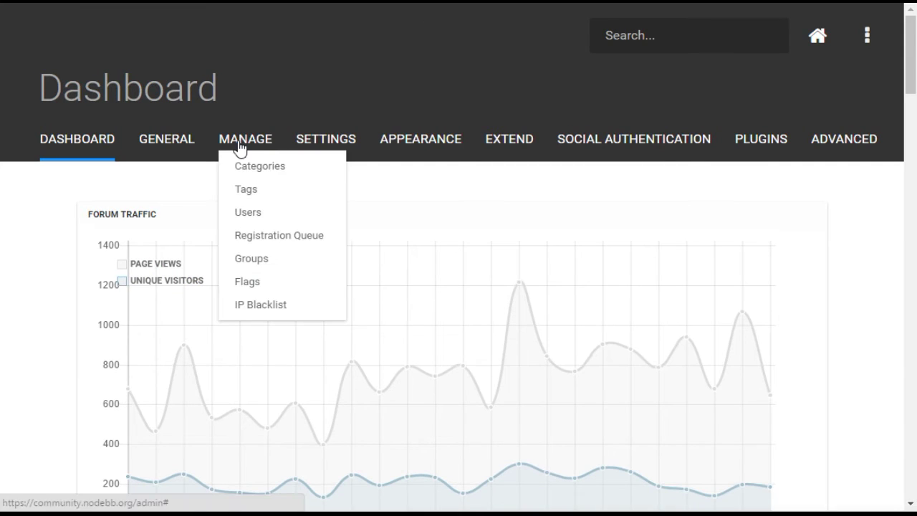
{"action": "left_click", "coordinate": [258, 166]}
{"action": "scroll", "coordinate": [311, 246], "scroll_direction": "down", "scroll_amount": 10}
{"action": "scroll", "coordinate": [310, 246], "scroll_direction": "down", "scroll_amount": 3}
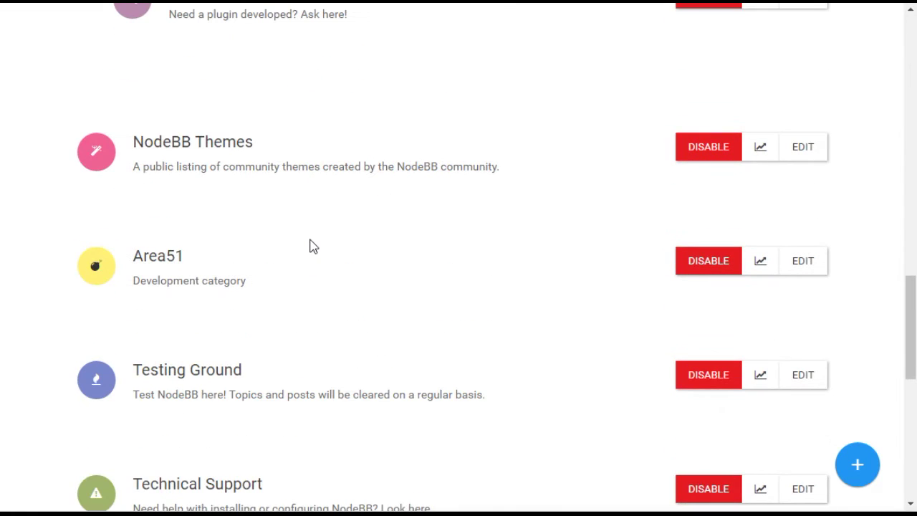
Edit the Area51 category and review its group privileges for find, access, post and image uploads
{"action": "left_click", "coordinate": [799, 264]}
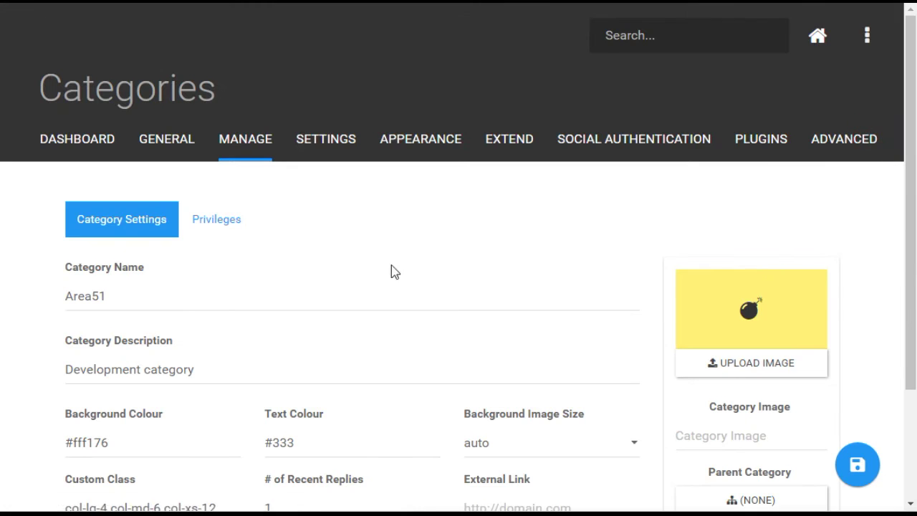
{"action": "left_click", "coordinate": [219, 224]}
{"action": "scroll", "coordinate": [392, 236], "scroll_direction": "down", "scroll_amount": 2}
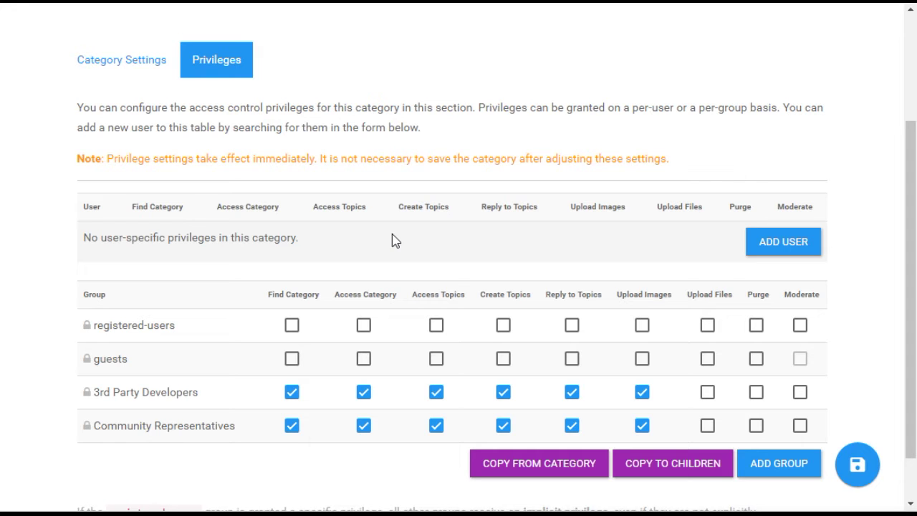
{"action": "scroll", "coordinate": [593, 366], "scroll_direction": "down", "scroll_amount": 1}
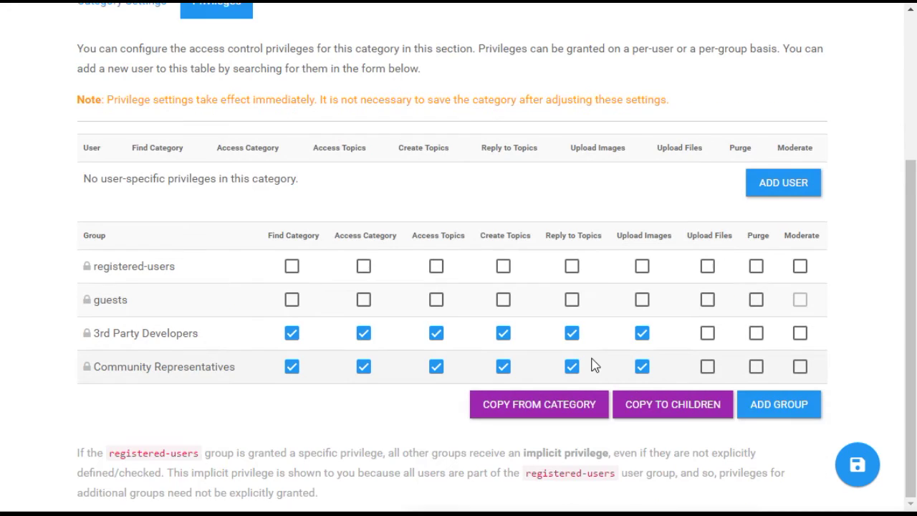
{"action": "scroll", "coordinate": [594, 365], "scroll_direction": "up", "scroll_amount": 3}
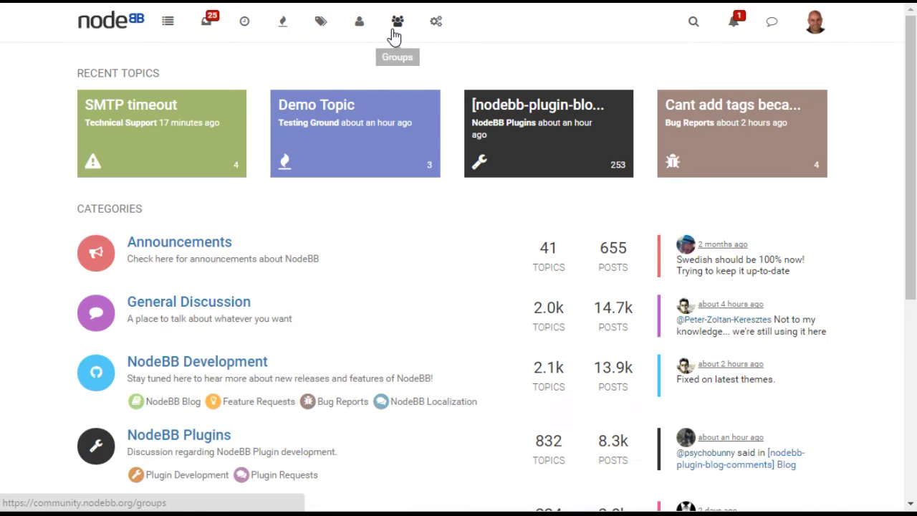
Review the Administrators group's member list, then return to the admin Dashboard's traffic chart
{"action": "left_click", "coordinate": [394, 35]}
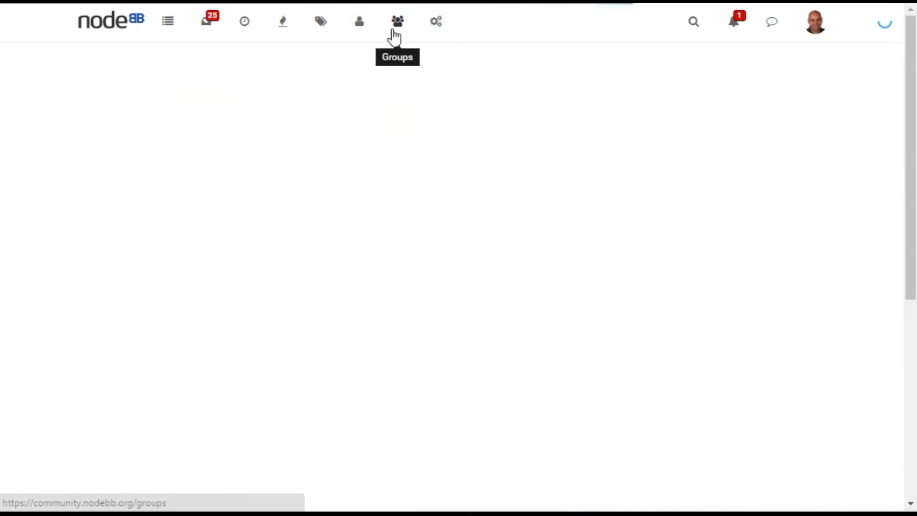
{"action": "left_click", "coordinate": [557, 195]}
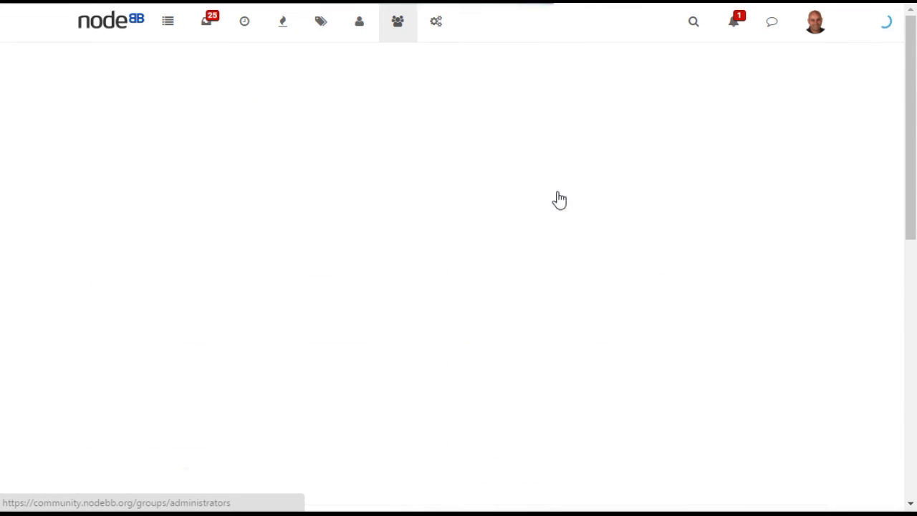
{"action": "scroll", "coordinate": [558, 191], "scroll_direction": "down", "scroll_amount": 5}
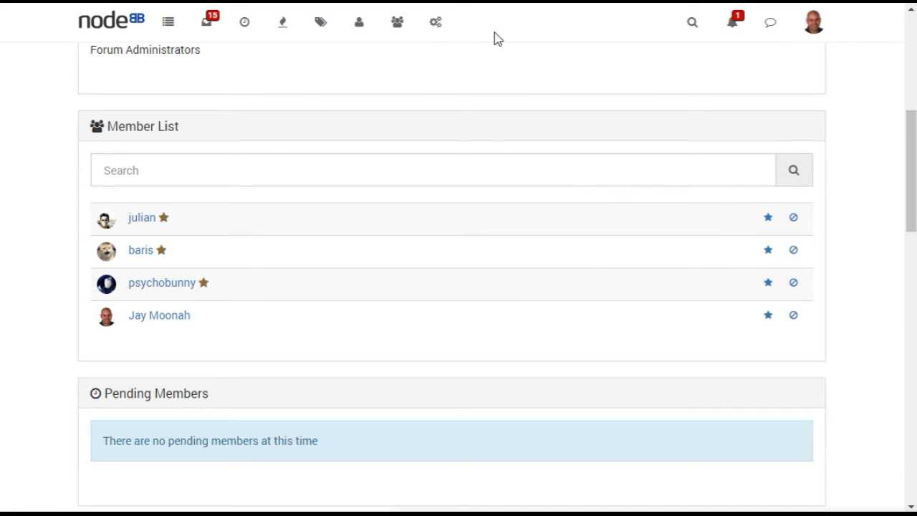
{"action": "left_click", "coordinate": [443, 21]}
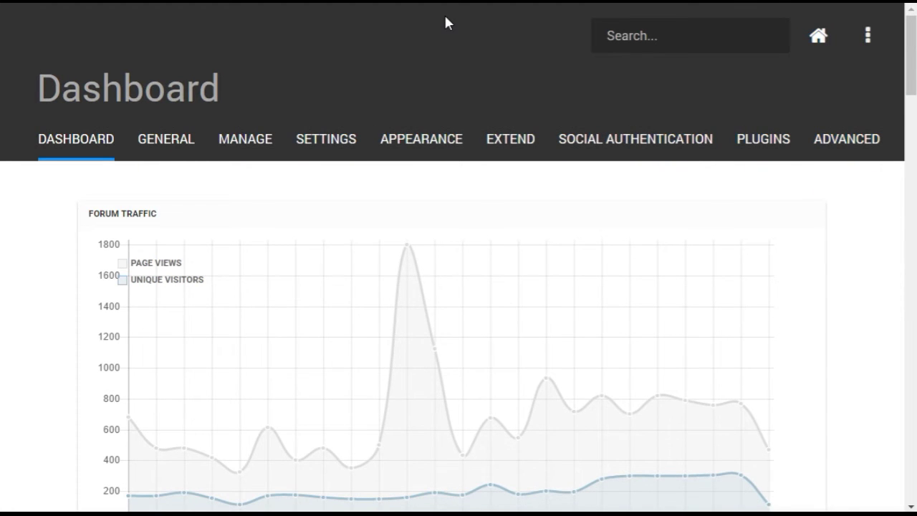
{"action": "left_click", "coordinate": [246, 143]}
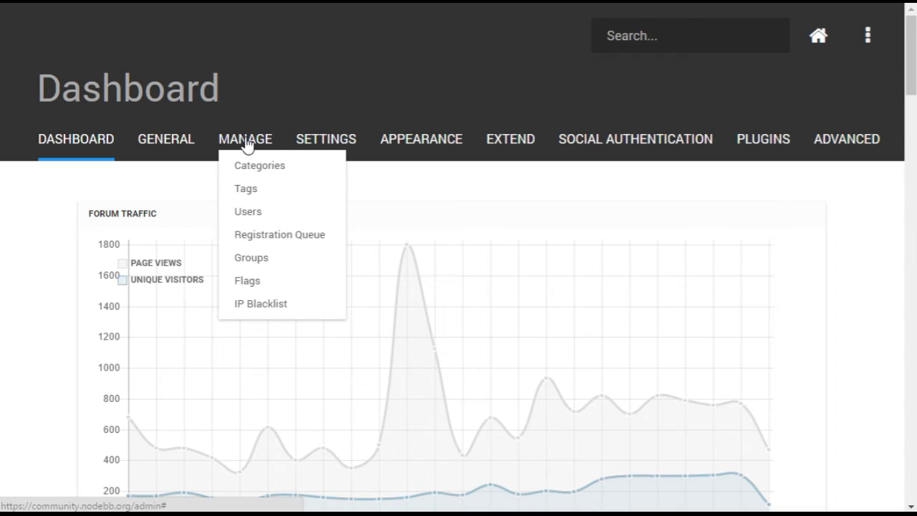
{"action": "left_click", "coordinate": [248, 285]}
{"action": "scroll", "coordinate": [248, 283], "scroll_direction": "down", "scroll_amount": 3}
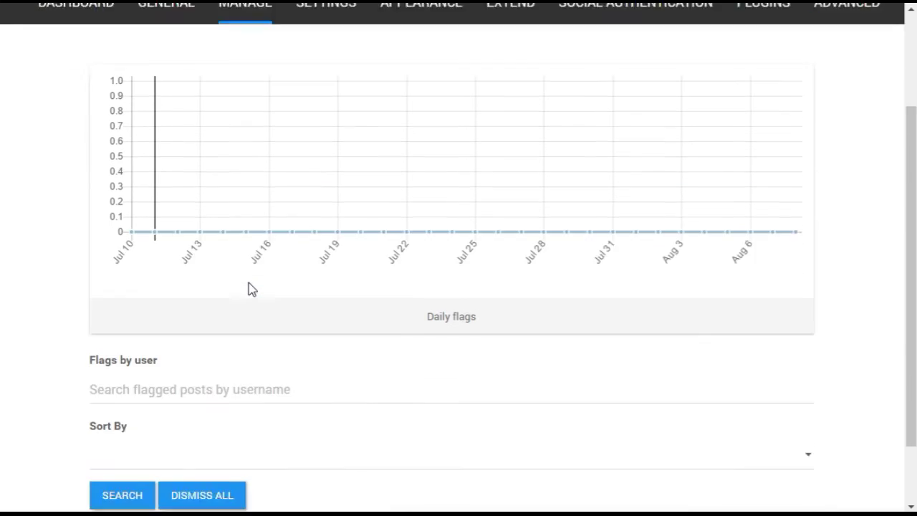
{"action": "scroll", "coordinate": [249, 283], "scroll_direction": "up", "scroll_amount": 3}
{"action": "left_click", "coordinate": [245, 139]}
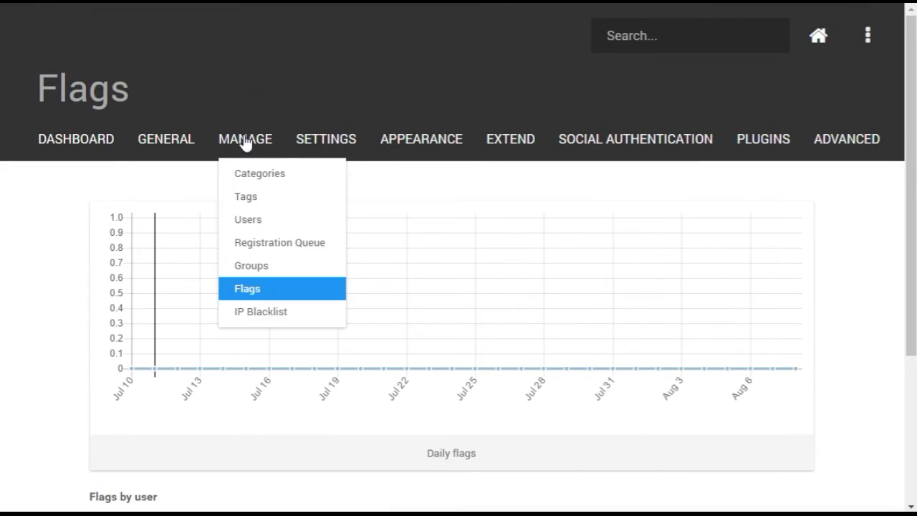
{"action": "left_click", "coordinate": [248, 311]}
{"action": "scroll", "coordinate": [248, 312], "scroll_direction": "down", "scroll_amount": 2}
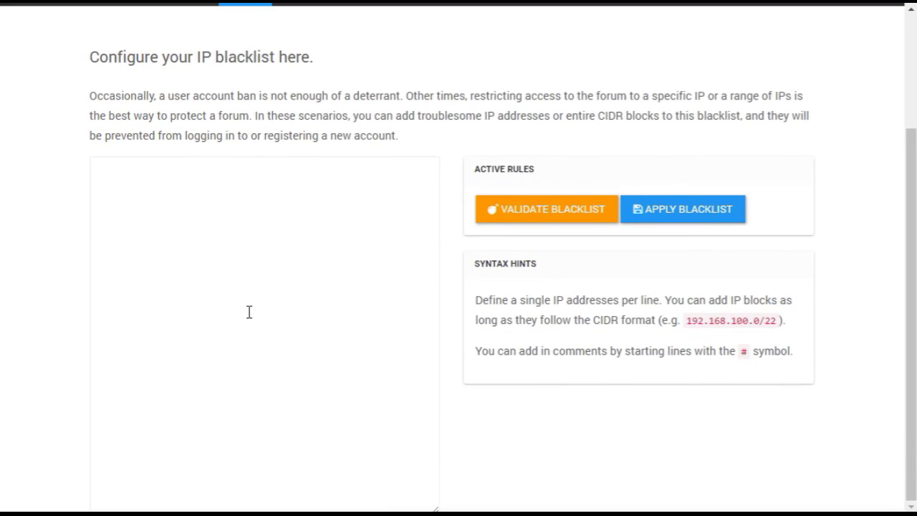
{"action": "scroll", "coordinate": [248, 312], "scroll_direction": "up", "scroll_amount": 2}
{"action": "left_click", "coordinate": [50, 142]}
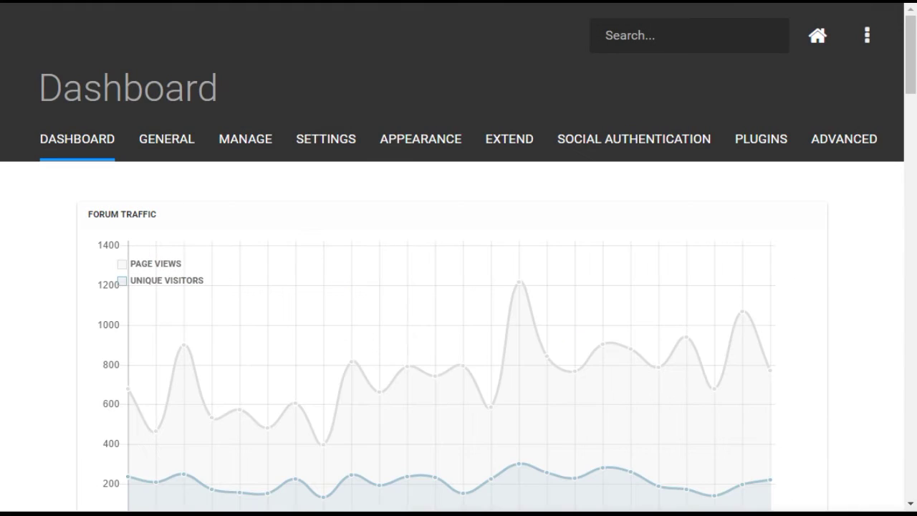
{"action": "scroll", "coordinate": [860, 465], "scroll_direction": "down", "scroll_amount": 3}
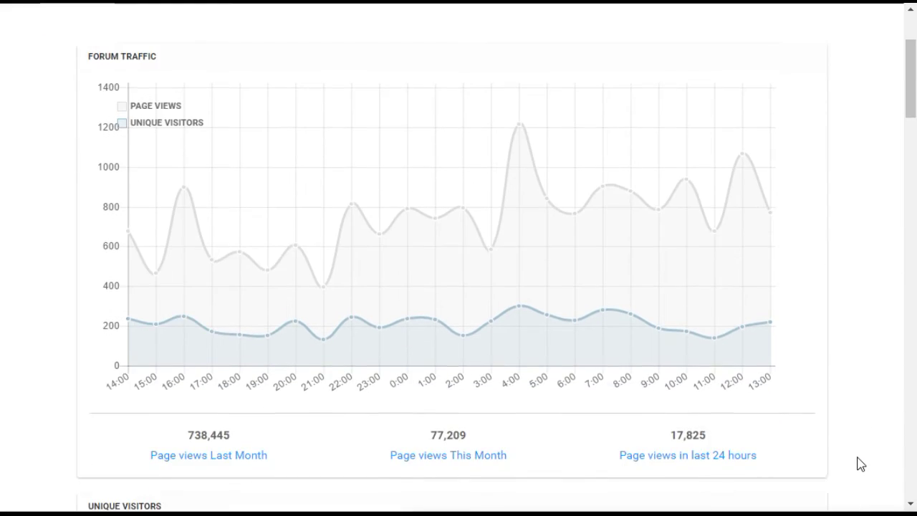
{"action": "scroll", "coordinate": [860, 465], "scroll_direction": "down", "scroll_amount": 1}
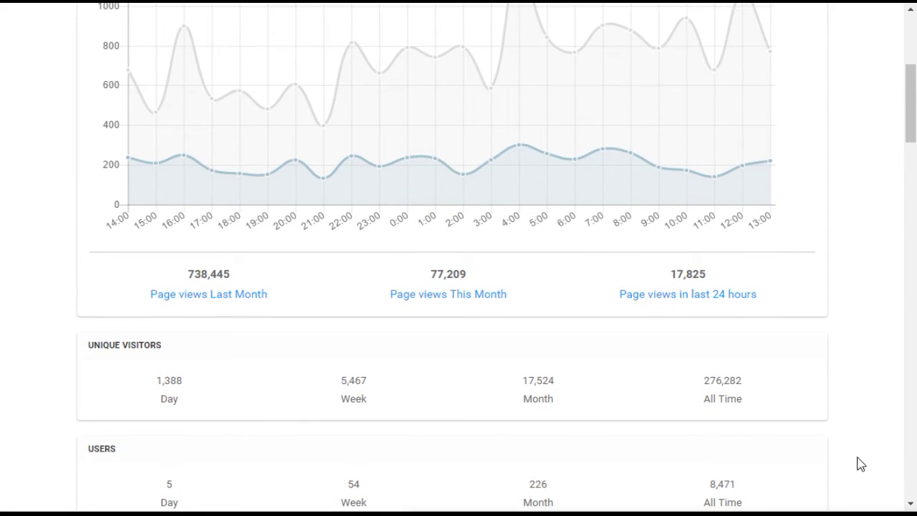
{"action": "scroll", "coordinate": [860, 464], "scroll_direction": "down", "scroll_amount": 5}
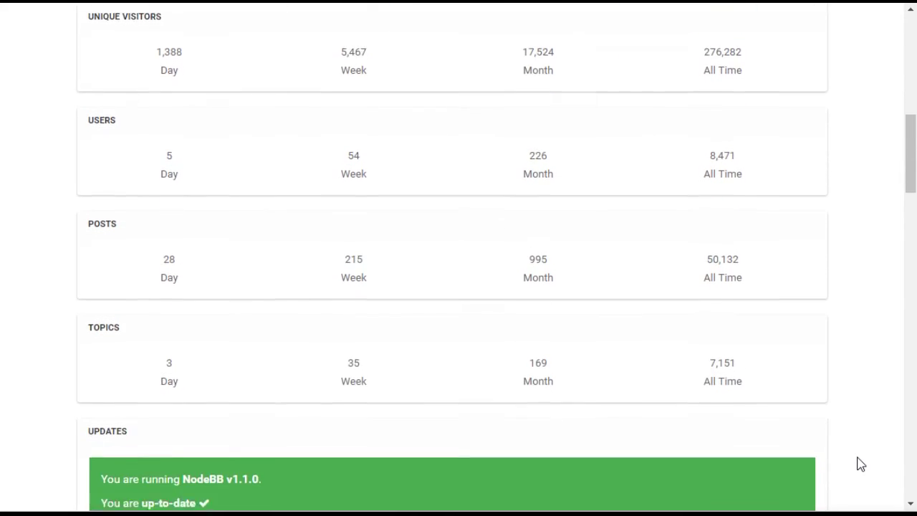
{"action": "scroll", "coordinate": [860, 464], "scroll_direction": "down", "scroll_amount": 5}
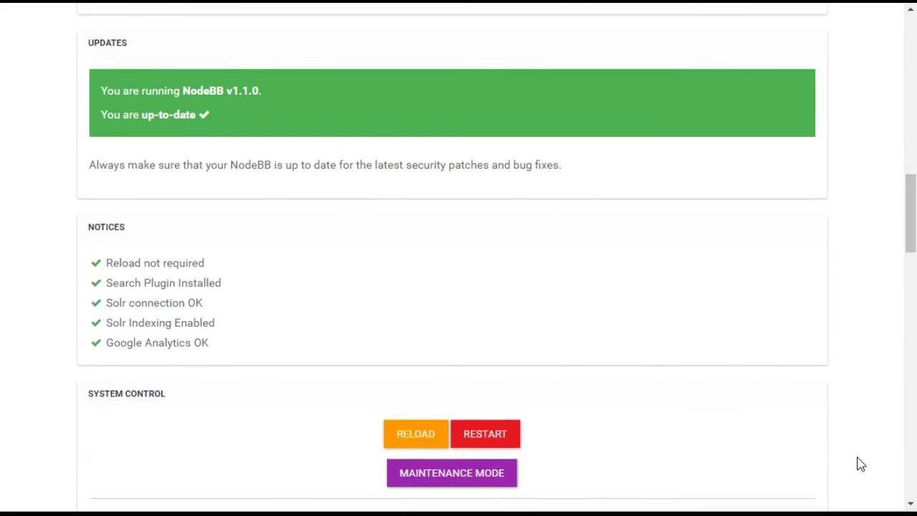
{"action": "scroll", "coordinate": [860, 464], "scroll_direction": "down", "scroll_amount": 2}
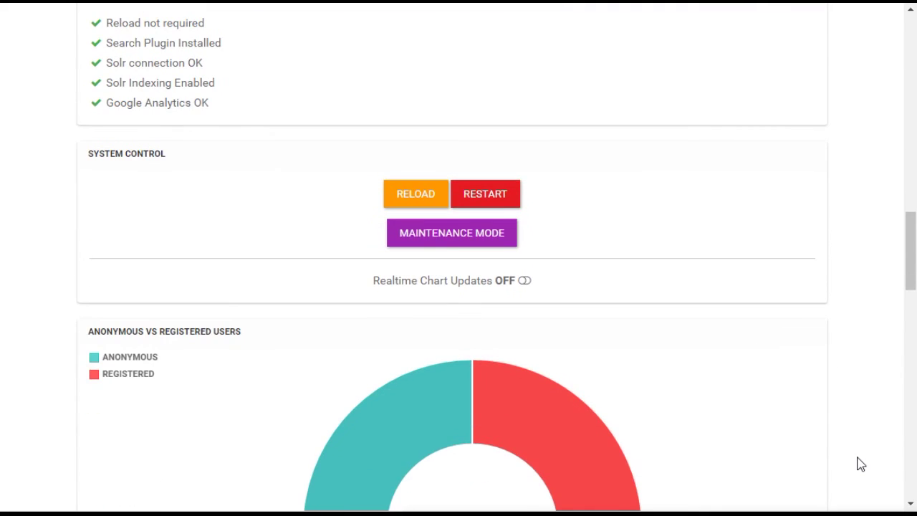
{"action": "scroll", "coordinate": [860, 465], "scroll_direction": "down", "scroll_amount": 2}
{"action": "scroll", "coordinate": [860, 465], "scroll_direction": "down", "scroll_amount": 1}
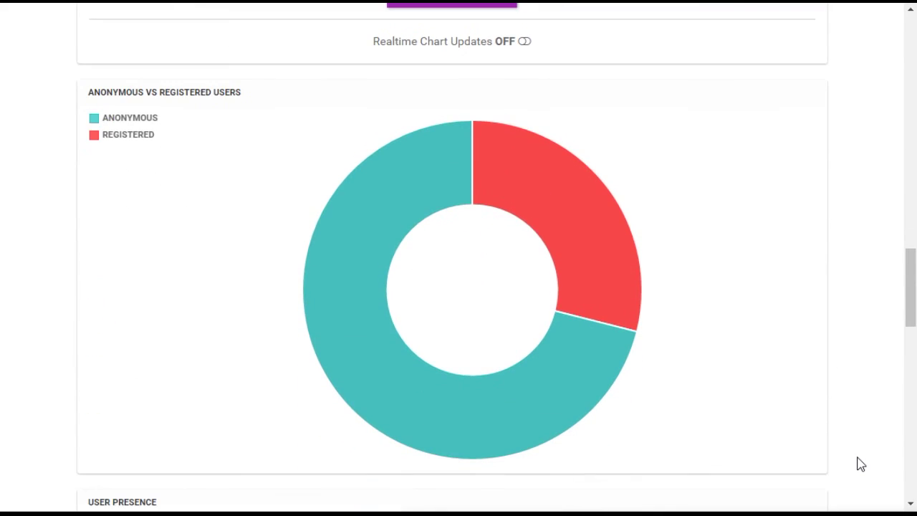
{"action": "scroll", "coordinate": [861, 464], "scroll_direction": "down", "scroll_amount": 2}
{"action": "scroll", "coordinate": [861, 464], "scroll_direction": "down", "scroll_amount": 2}
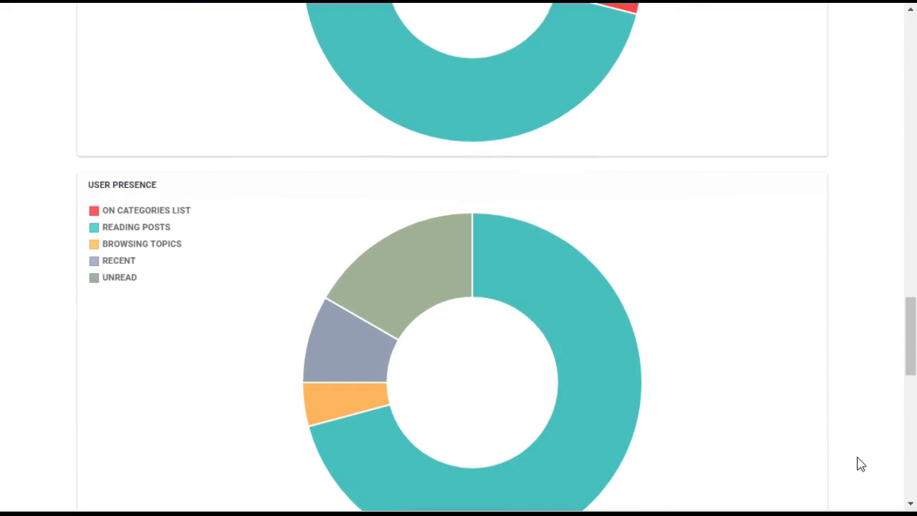
{"action": "scroll", "coordinate": [861, 464], "scroll_direction": "down", "scroll_amount": 2}
{"action": "scroll", "coordinate": [860, 464], "scroll_direction": "down", "scroll_amount": 2}
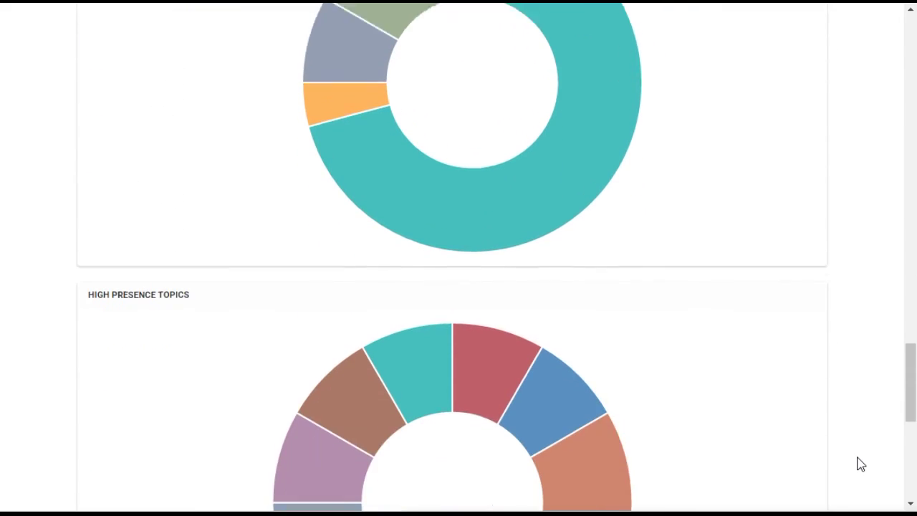
{"action": "scroll", "coordinate": [860, 464], "scroll_direction": "down", "scroll_amount": 2}
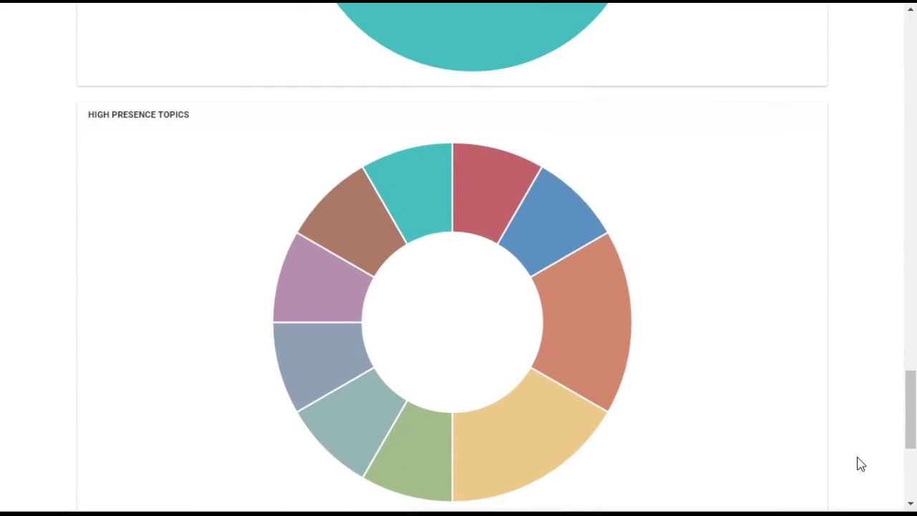
{"action": "scroll", "coordinate": [860, 464], "scroll_direction": "down", "scroll_amount": 2}
{"action": "scroll", "coordinate": [861, 464], "scroll_direction": "down", "scroll_amount": 2}
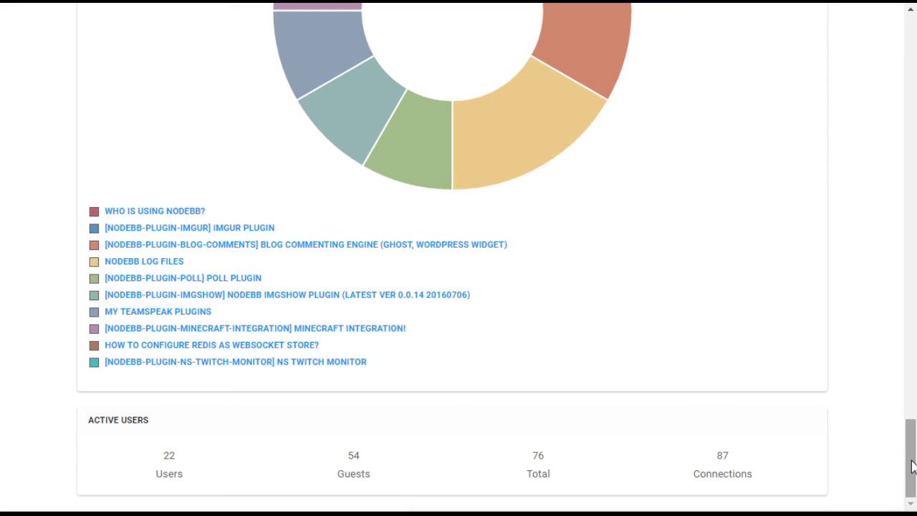
{"action": "left_click_drag", "start_coordinate": [910, 462], "coordinate": [889, 24]}
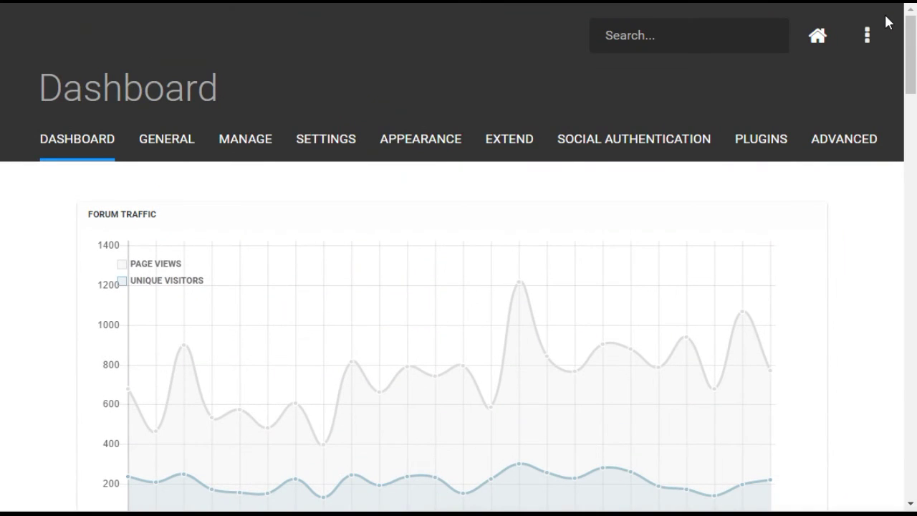
Scroll through the list of installed plugins in the admin Plugins menu
{"action": "left_click", "coordinate": [759, 141]}
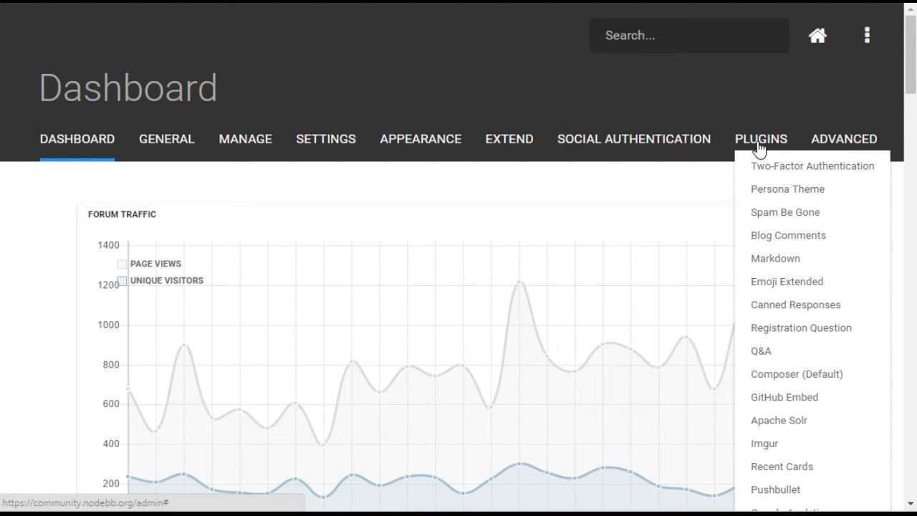
{"action": "scroll", "coordinate": [759, 148], "scroll_direction": "down", "scroll_amount": 2}
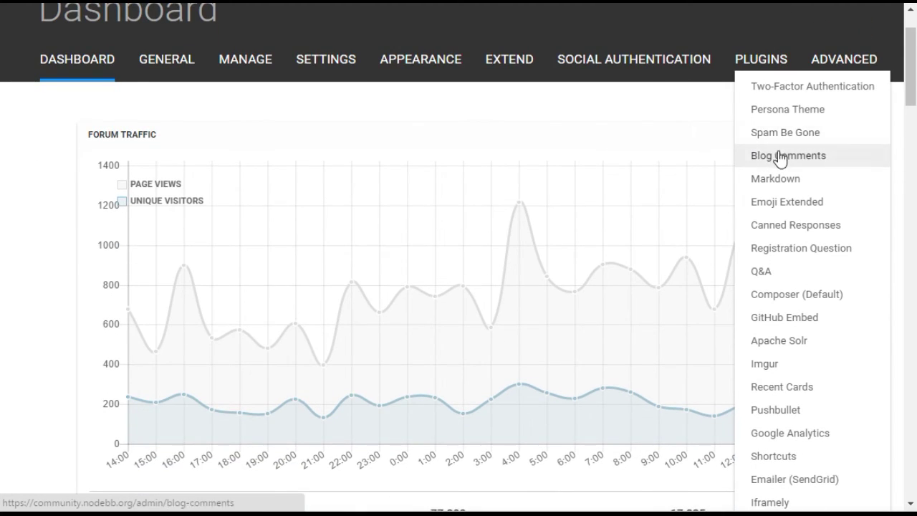
{"action": "scroll", "coordinate": [782, 159], "scroll_direction": "down", "scroll_amount": 1}
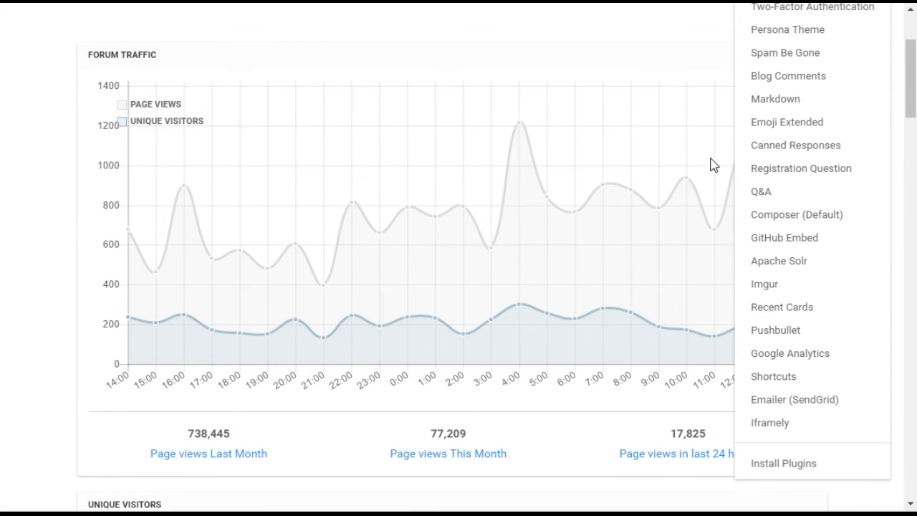
{"action": "scroll", "coordinate": [713, 164], "scroll_direction": "up", "scroll_amount": 1}
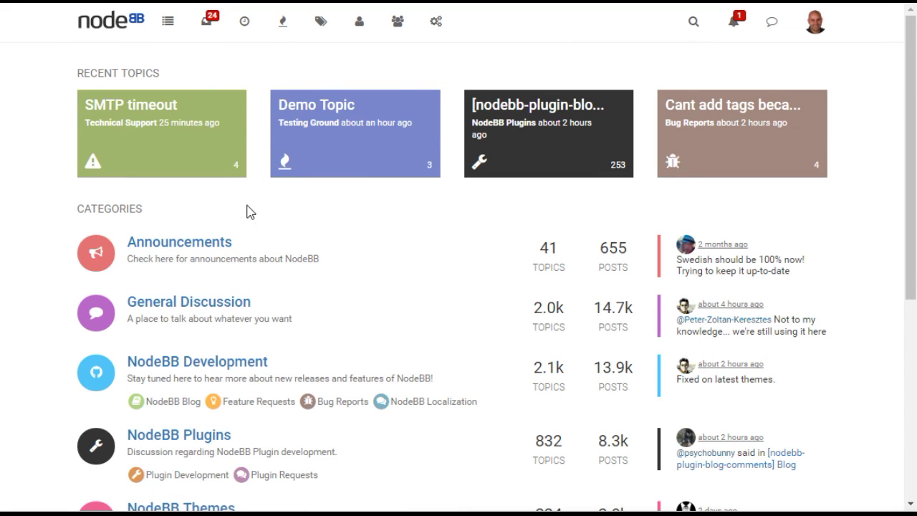
Load /api/category/1/announcements as raw JSON, then go back to the rendered Announcements page
{"action": "left_click", "coordinate": [183, 246]}
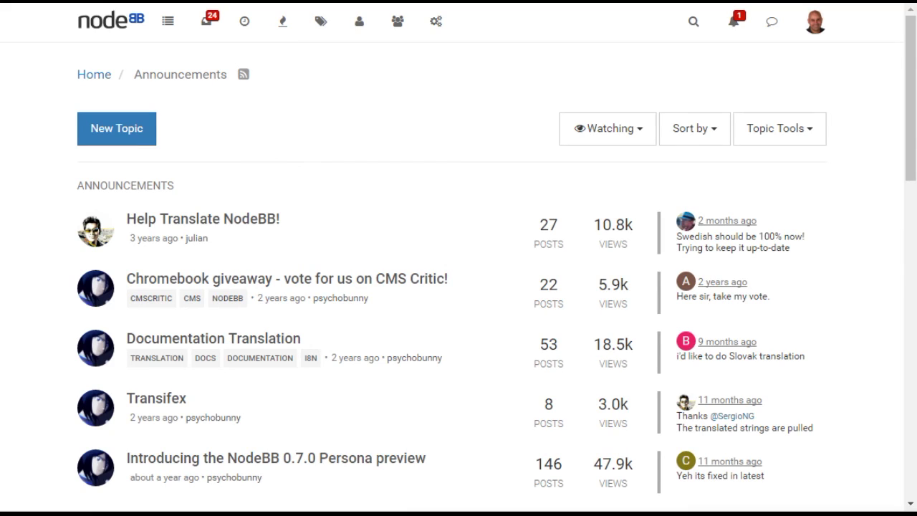
{"action": "key", "text": "ctrl+l"}
{"action": "type", "text": "https://community.nodebb.org/api/category/1/announcements"}
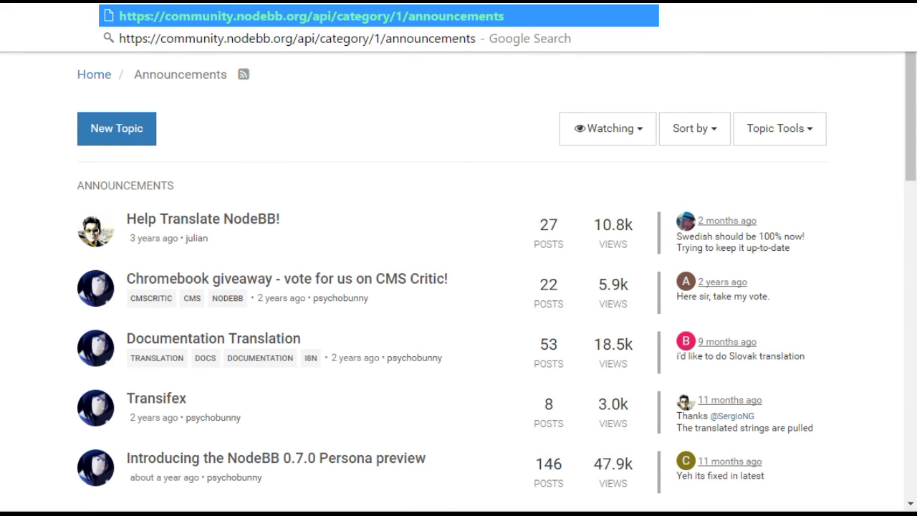
{"action": "key", "text": "Return"}
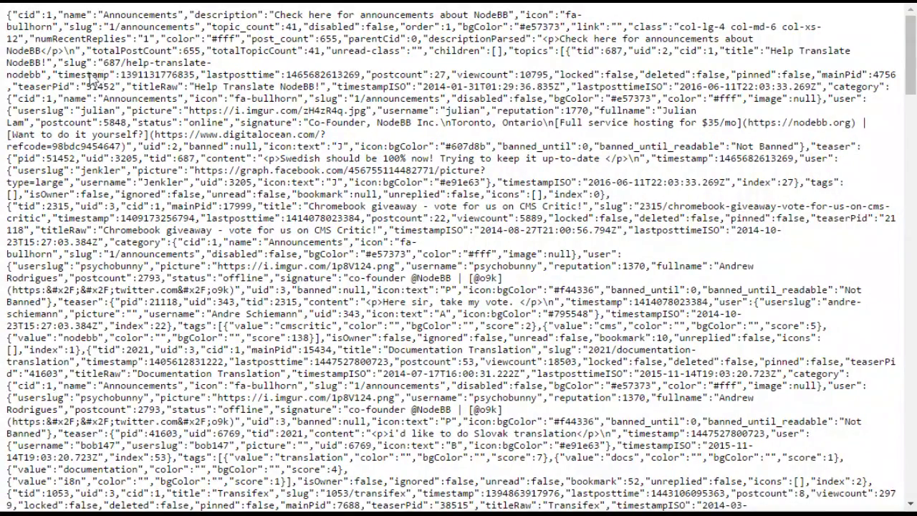
{"action": "key", "text": "alt+Left"}
Browse the admin Themes gallery, including Lavender, Persona and Vanilla
{"action": "left_click", "coordinate": [449, 27]}
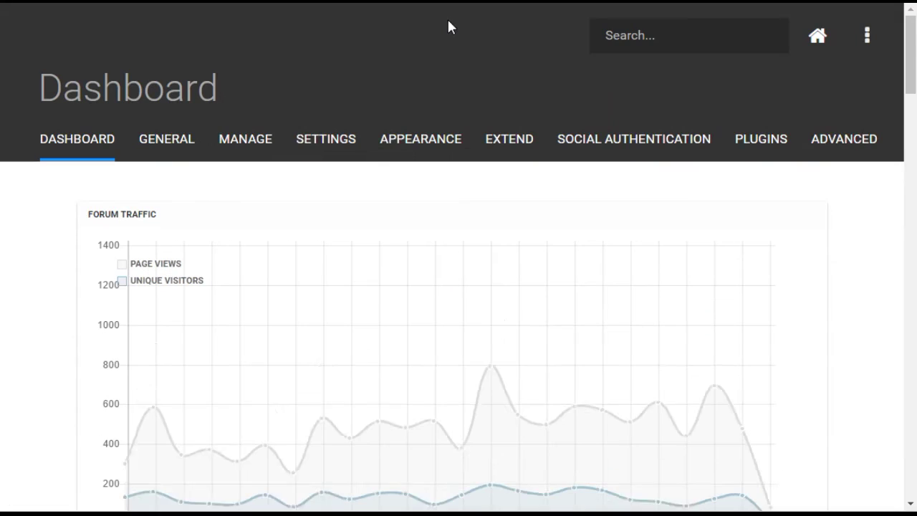
{"action": "mouse_move", "coordinate": [430, 147]}
{"action": "left_click", "coordinate": [429, 172]}
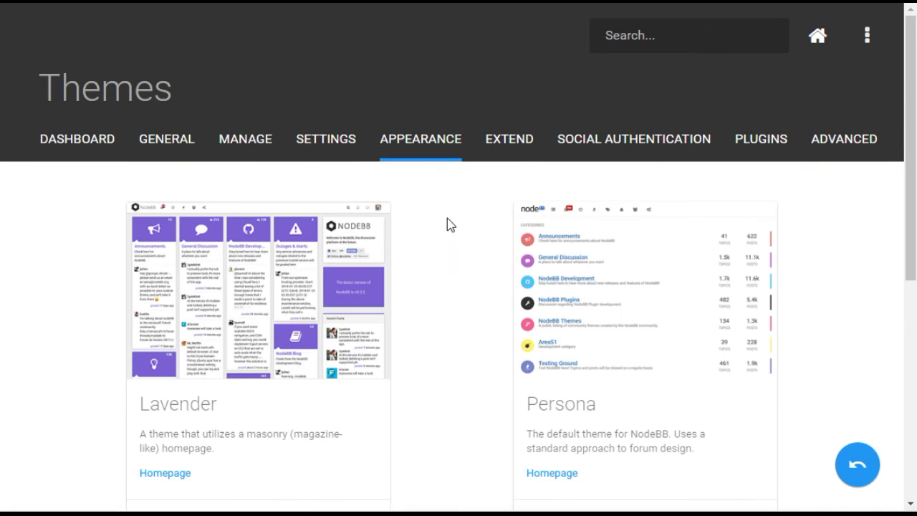
{"action": "scroll", "coordinate": [450, 227], "scroll_direction": "down", "scroll_amount": 3}
{"action": "scroll", "coordinate": [452, 233], "scroll_direction": "down", "scroll_amount": 1}
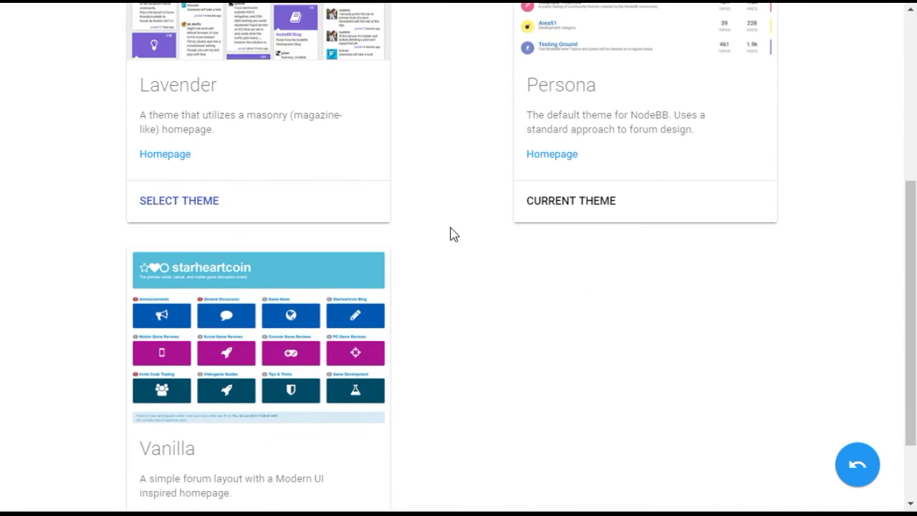
{"action": "scroll", "coordinate": [451, 234], "scroll_direction": "up", "scroll_amount": 5}
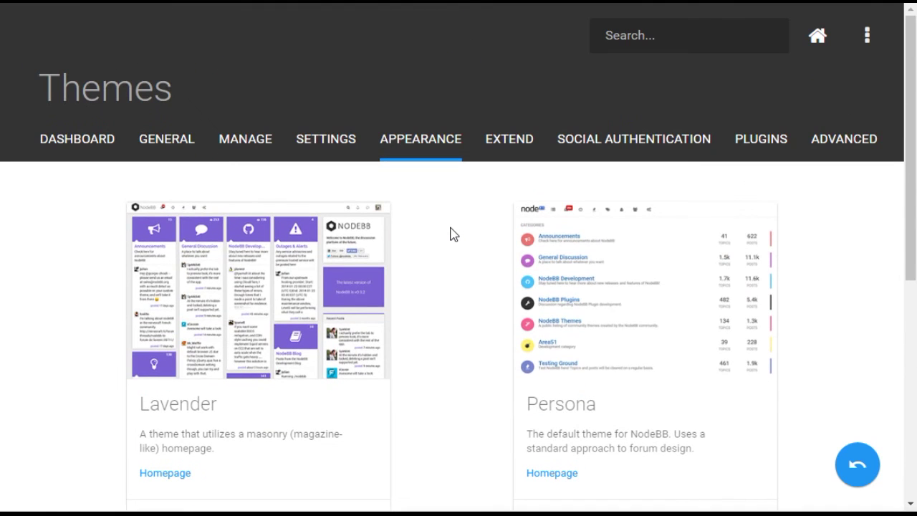
Scroll through the admin Skins gallery
{"action": "mouse_move", "coordinate": [425, 149]}
{"action": "left_click", "coordinate": [430, 208]}
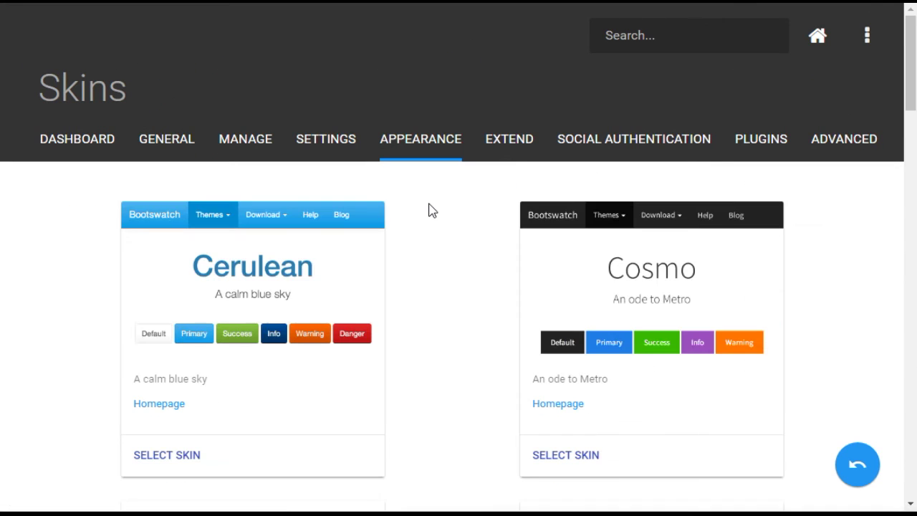
{"action": "scroll", "coordinate": [432, 210], "scroll_direction": "down", "scroll_amount": 8}
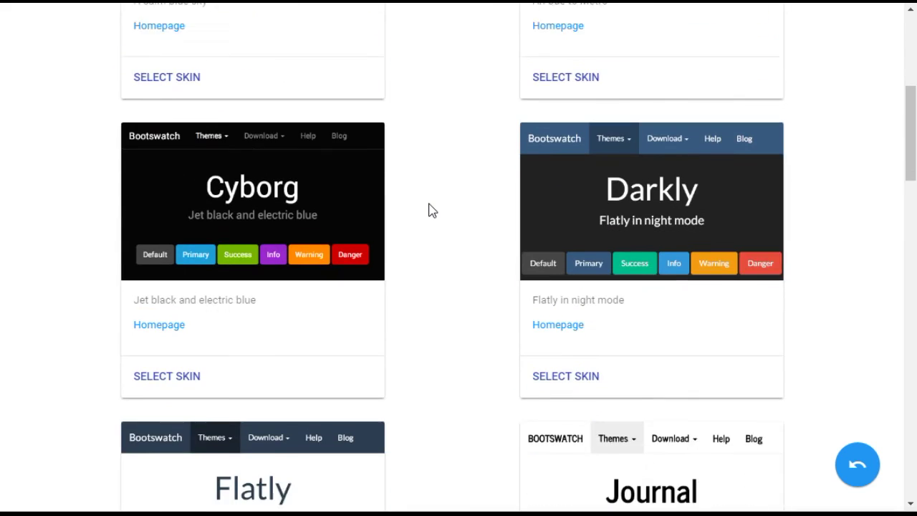
{"action": "scroll", "coordinate": [432, 210], "scroll_direction": "down", "scroll_amount": 13}
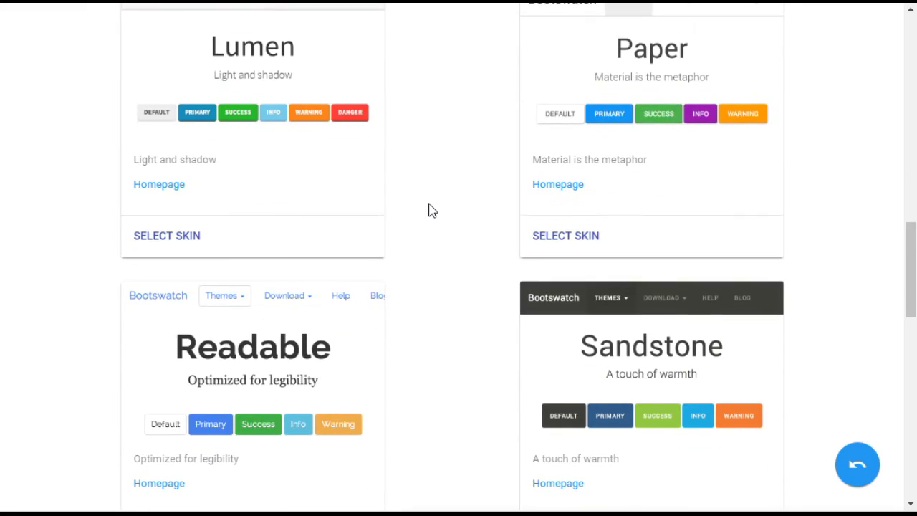
{"action": "scroll", "coordinate": [432, 210], "scroll_direction": "down", "scroll_amount": 7}
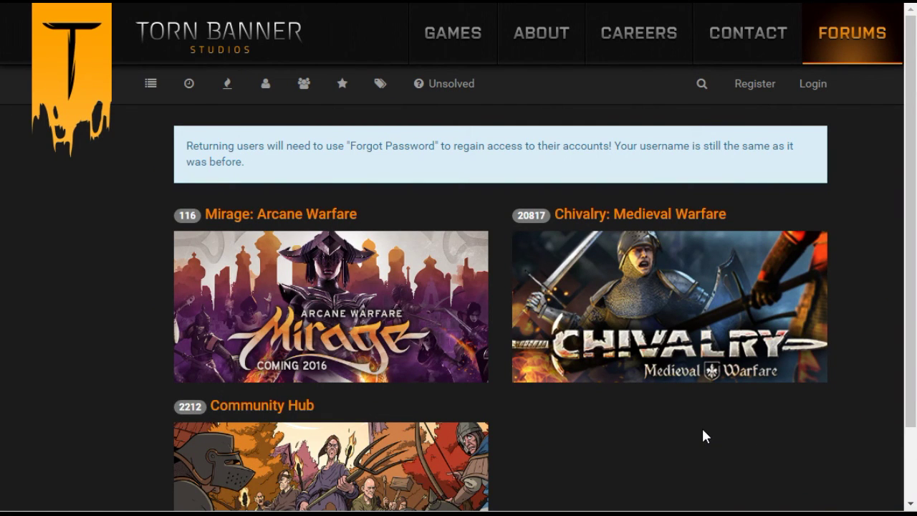
Enter Mirage: Arcane Warfare and read 'Will there be LTS? Also, news of beta?'
{"action": "scroll", "coordinate": [704, 435], "scroll_direction": "down", "scroll_amount": 1}
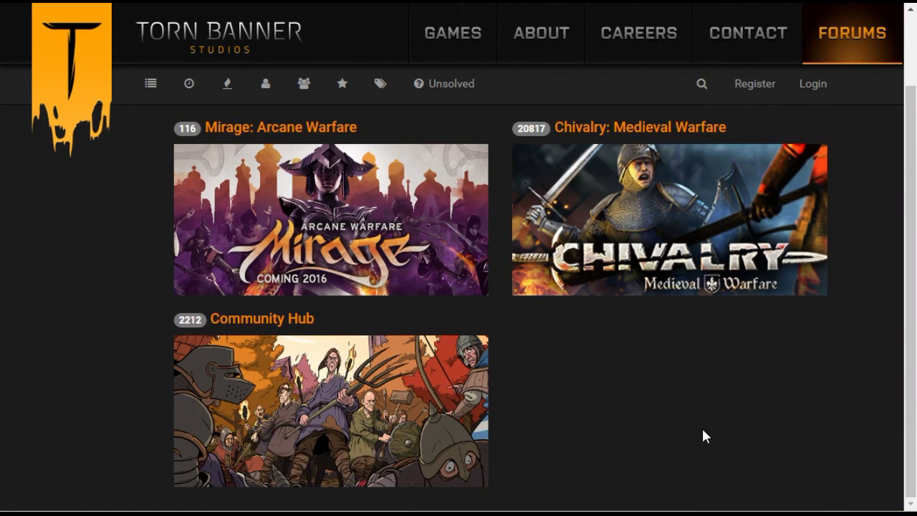
{"action": "left_click", "coordinate": [404, 266]}
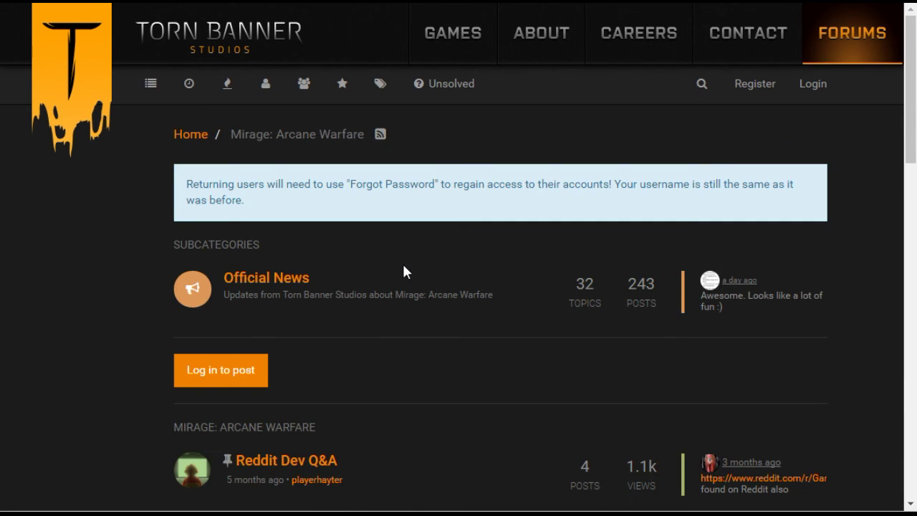
{"action": "scroll", "coordinate": [403, 271], "scroll_direction": "down", "scroll_amount": 5}
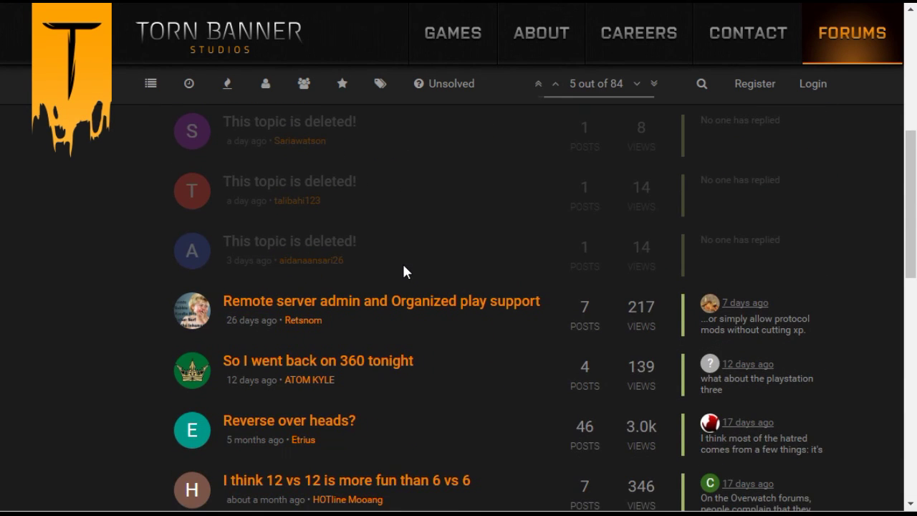
{"action": "scroll", "coordinate": [403, 270], "scroll_direction": "down", "scroll_amount": 1}
{"action": "scroll", "coordinate": [403, 268], "scroll_direction": "down", "scroll_amount": 1}
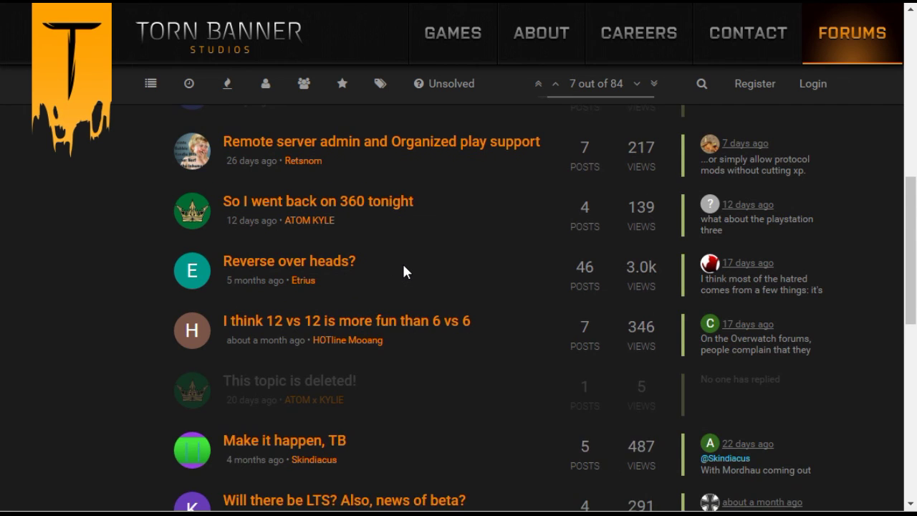
{"action": "scroll", "coordinate": [403, 268], "scroll_direction": "down", "scroll_amount": 4}
{"action": "left_click", "coordinate": [403, 271]}
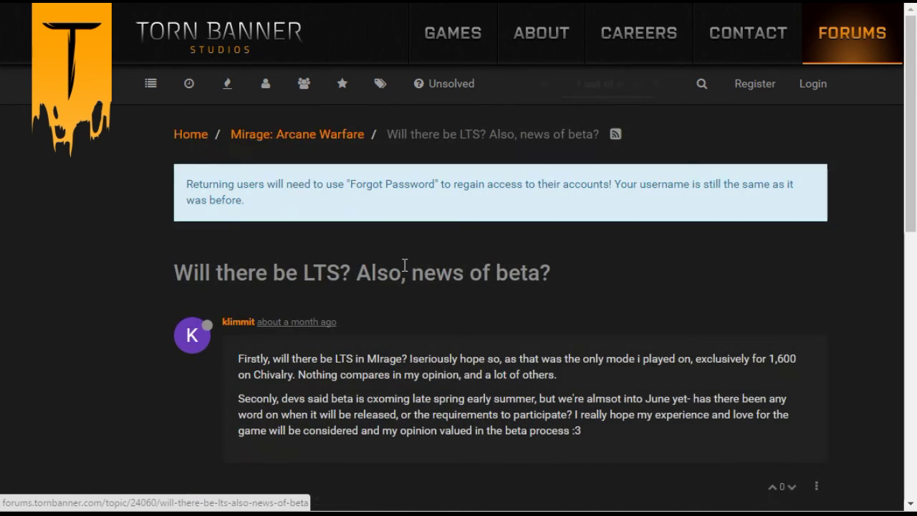
{"action": "scroll", "coordinate": [404, 265], "scroll_direction": "down", "scroll_amount": 2}
{"action": "scroll", "coordinate": [403, 265], "scroll_direction": "down", "scroll_amount": 6}
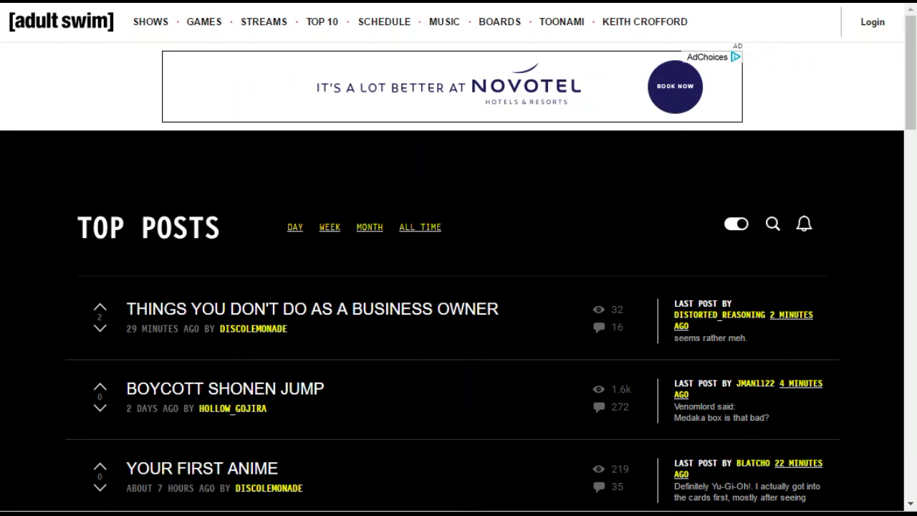
Switch the Adult Swim boards from the dark to the light theme
{"action": "scroll", "coordinate": [859, 444], "scroll_direction": "down", "scroll_amount": 2}
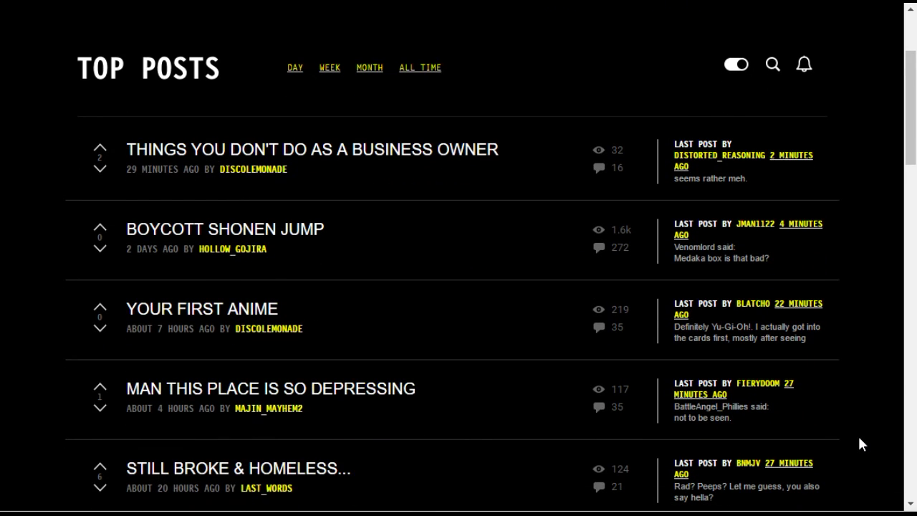
{"action": "left_click", "coordinate": [736, 65]}
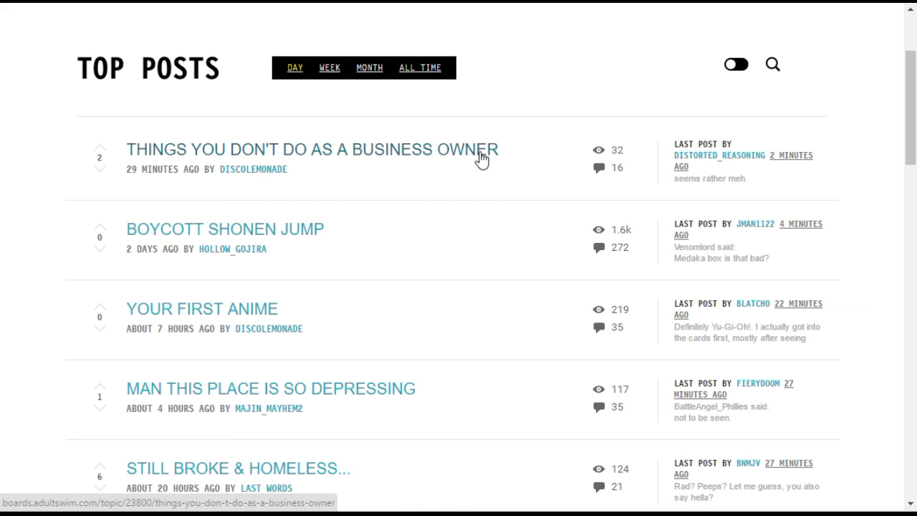
{"action": "scroll", "coordinate": [594, 245], "scroll_direction": "down", "scroll_amount": 5}
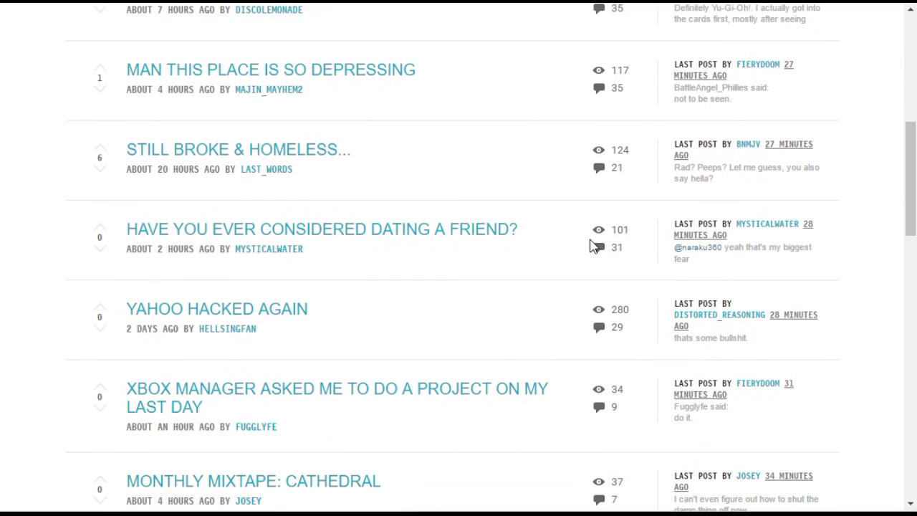
Open the 'Multitasking or Monotasking?' thread from the Top Posts list
{"action": "scroll", "coordinate": [592, 245], "scroll_direction": "down", "scroll_amount": 8}
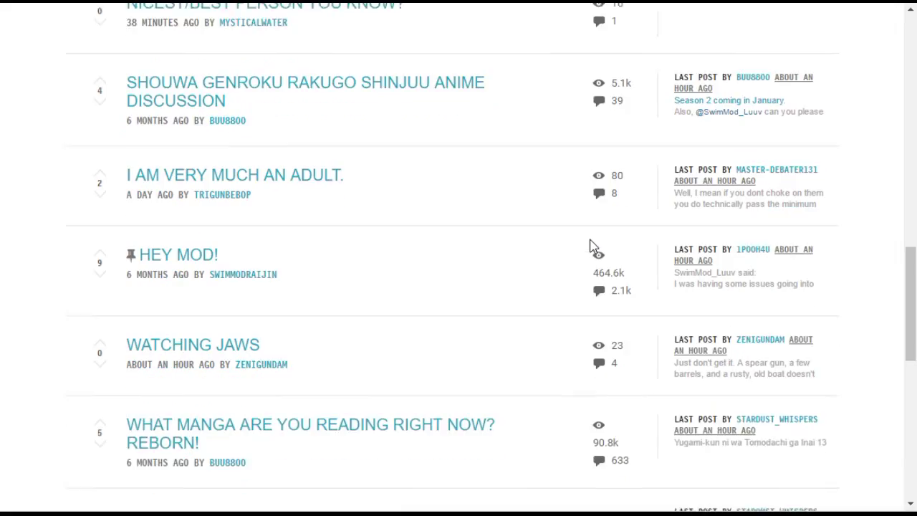
{"action": "scroll", "coordinate": [591, 246], "scroll_direction": "down", "scroll_amount": 6}
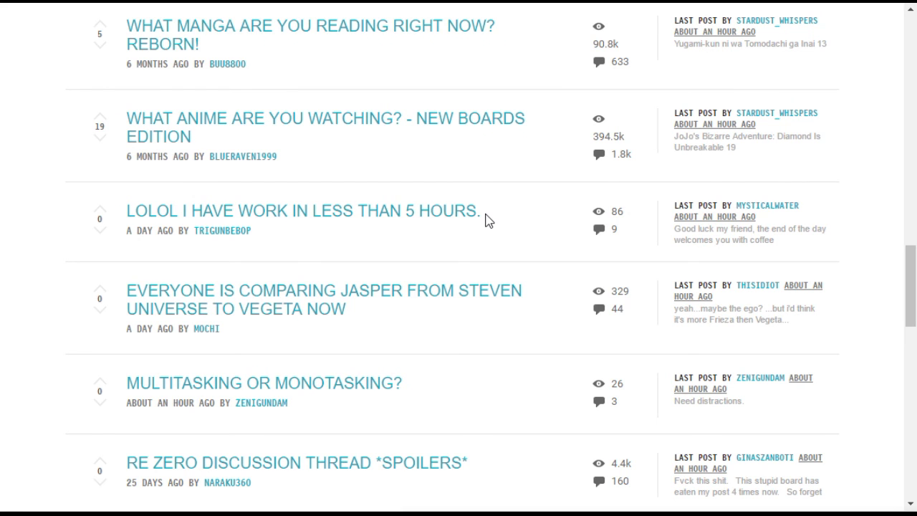
{"action": "scroll", "coordinate": [487, 220], "scroll_direction": "down", "scroll_amount": 2}
{"action": "left_click", "coordinate": [335, 235]}
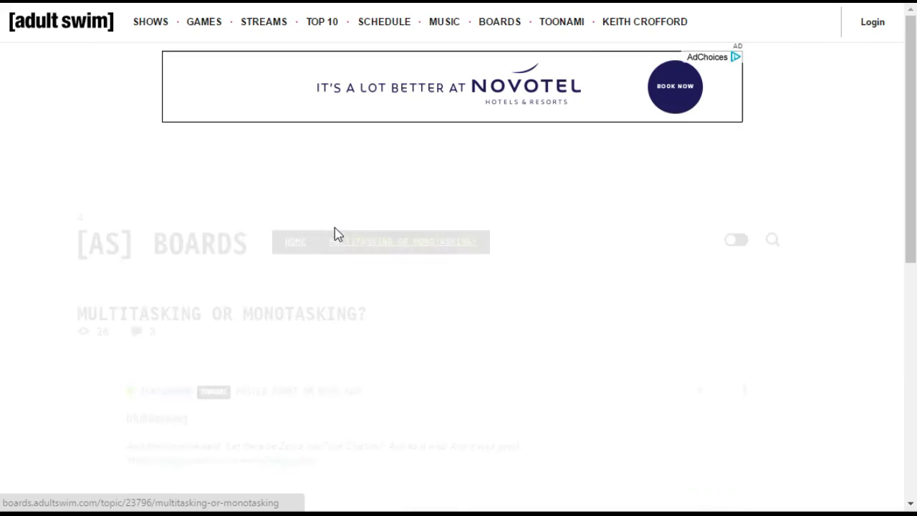
{"action": "scroll", "coordinate": [548, 348], "scroll_direction": "down", "scroll_amount": 5}
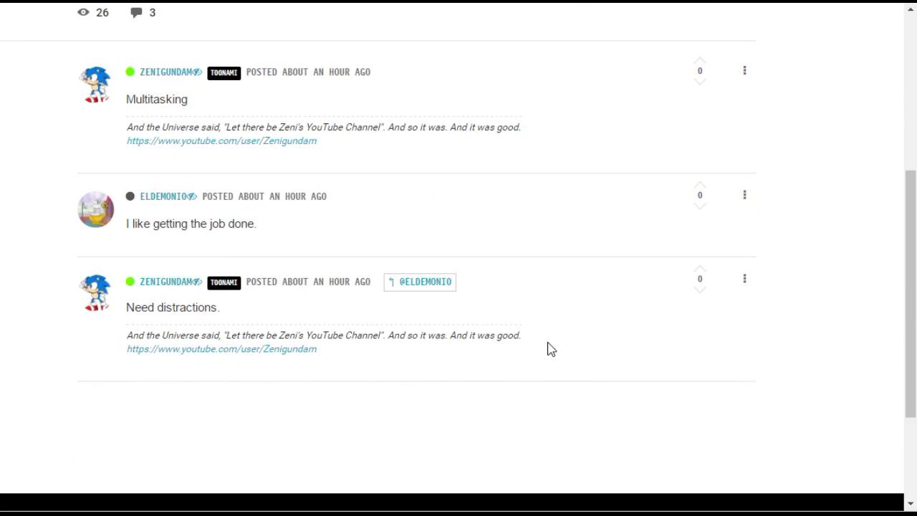